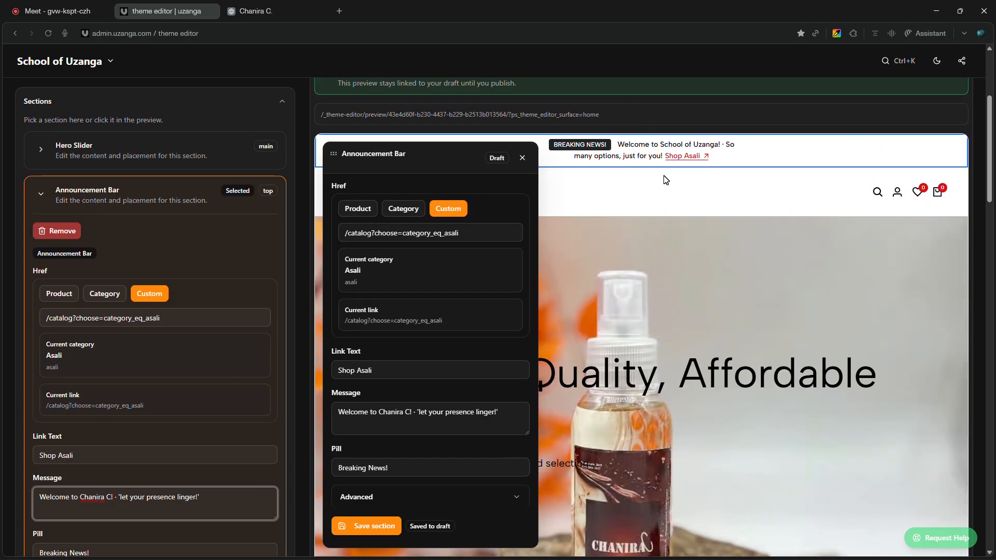
- Consult the Chanira C. storefront's announcement bar and set the announcement bar's link text to "ORDER NOW!" in the theme editor
click(249, 13)
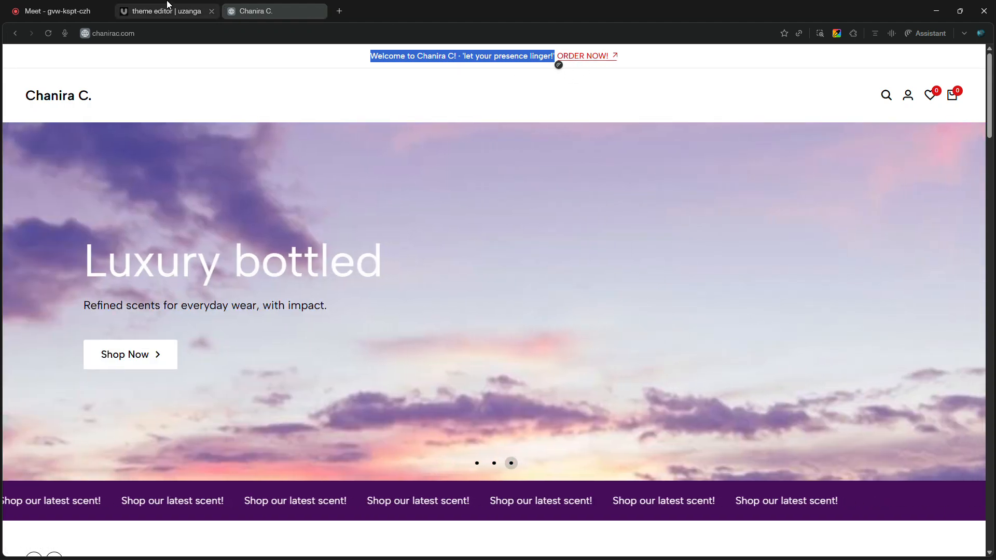
click(167, 7)
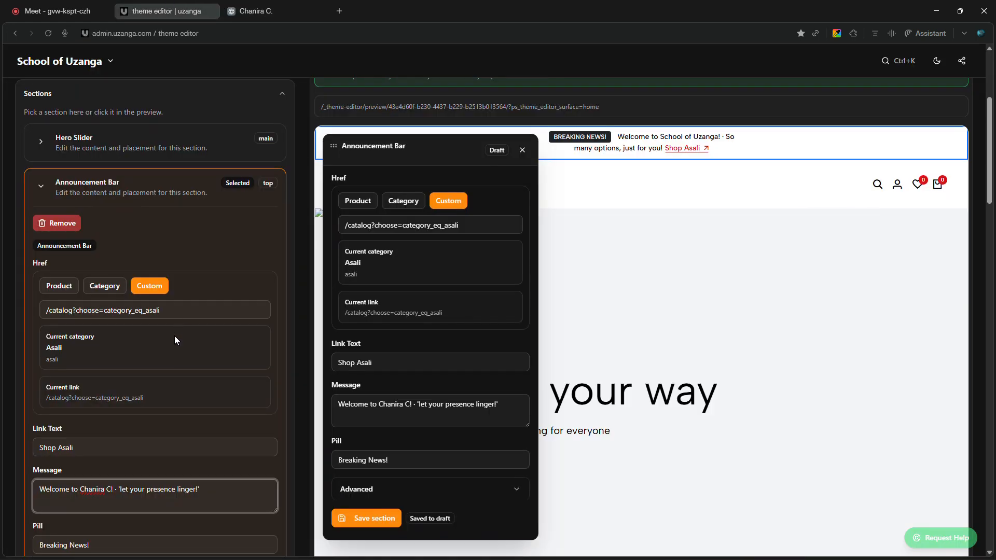
scroll(174, 335, down, 5)
scroll(169, 295, up, 2)
click(103, 382)
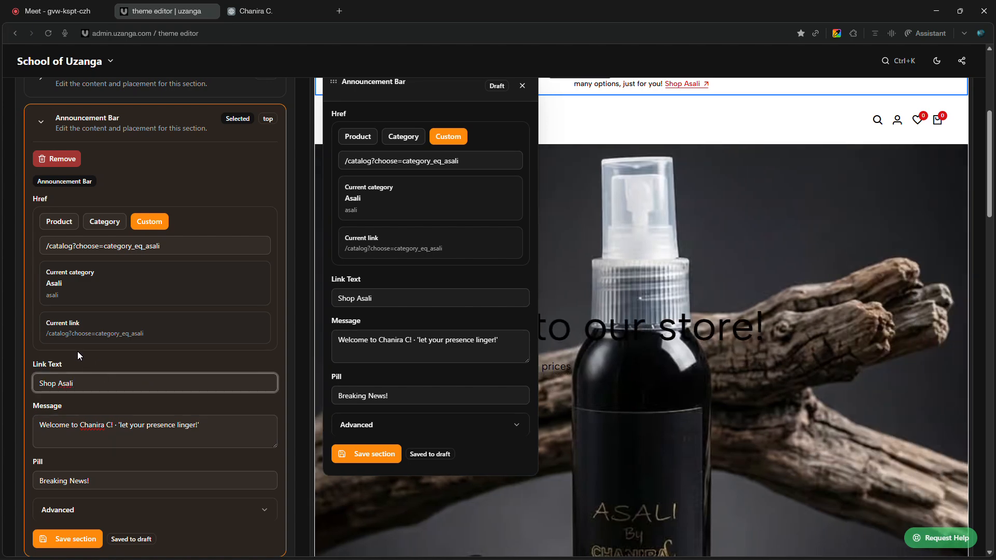
key(ctrl+a)
text(ORDER )
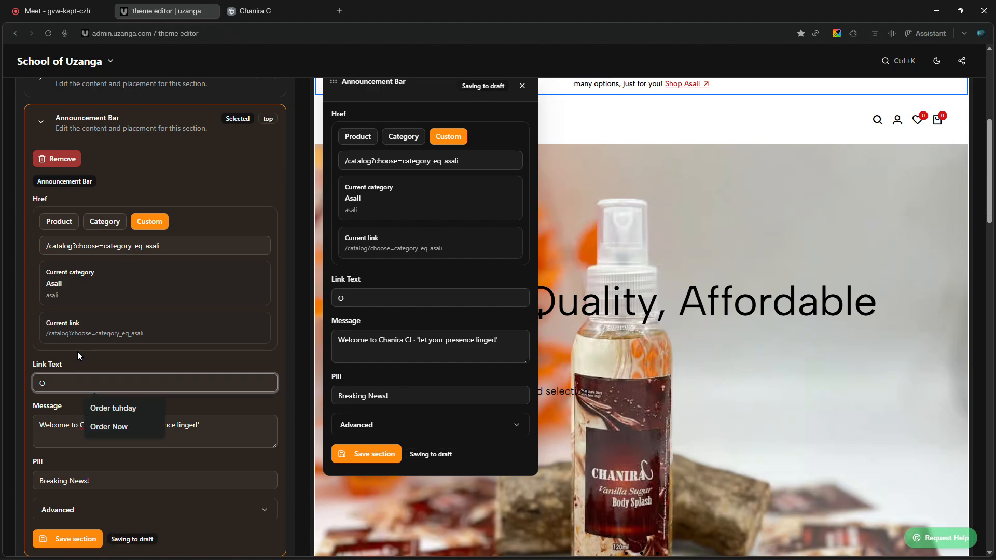
text(NOW!)
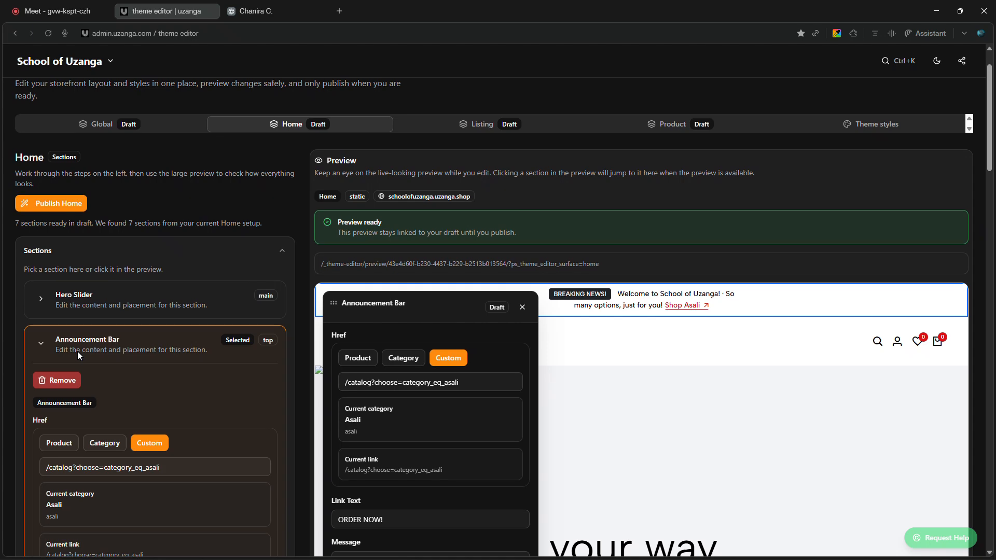
- Look through the product and category link choices for the announcement bar's Href, returning to the custom link
scroll(78, 352, down, 2)
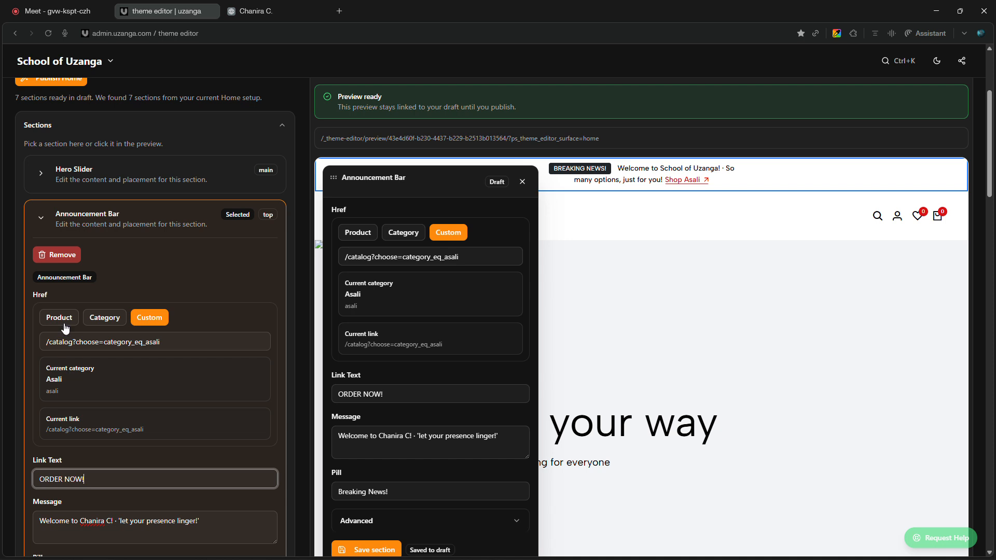
click(64, 319)
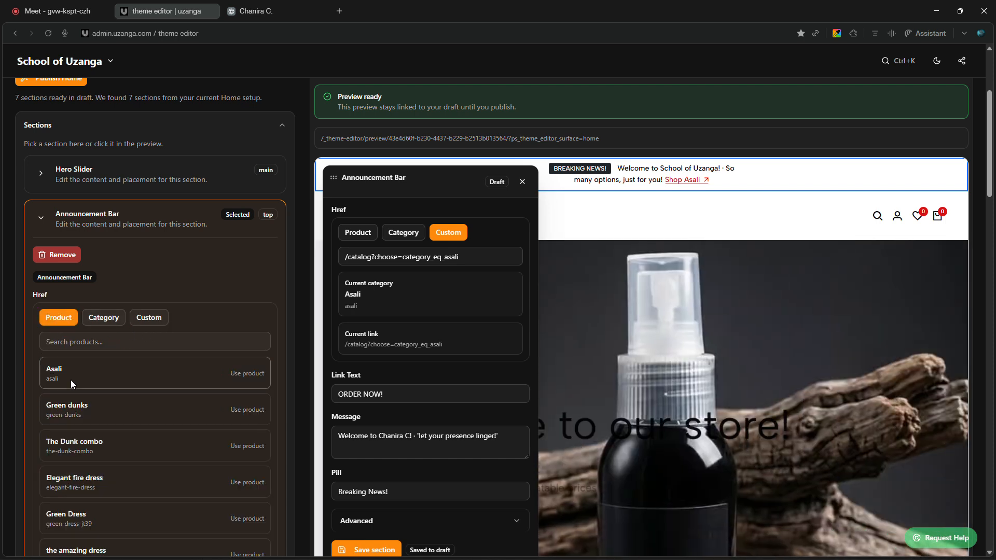
click(106, 319)
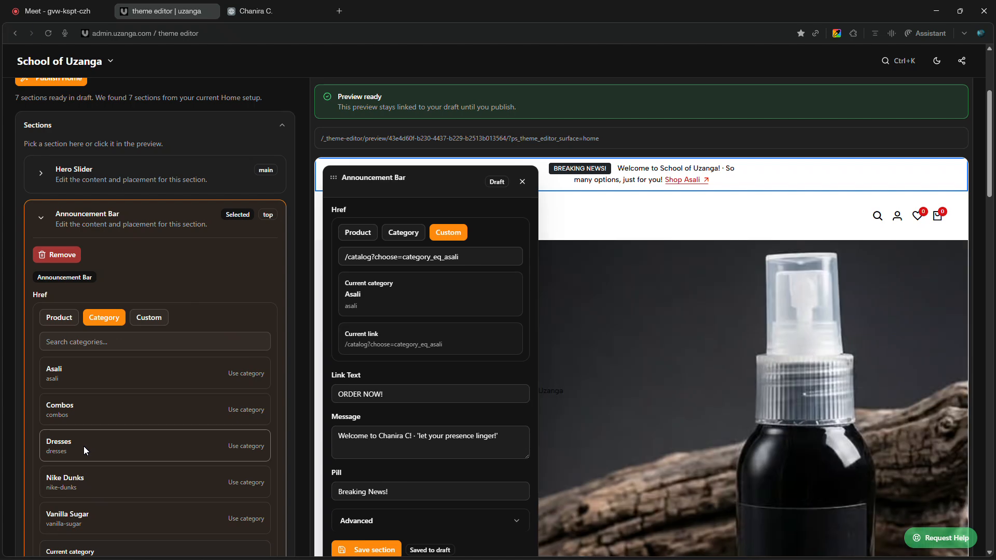
click(149, 317)
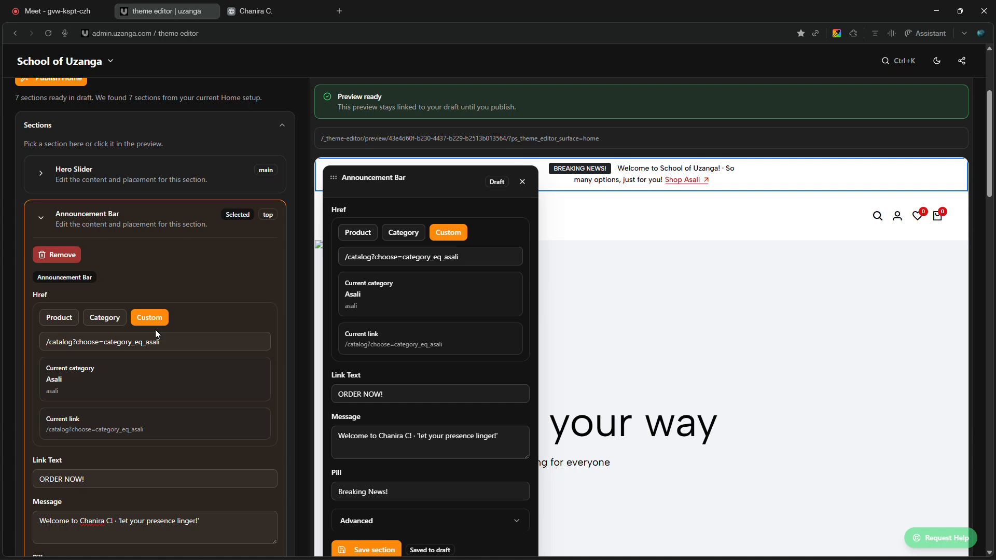
- Shorten the announcement bar's custom Href to "/catalog" by removing the Asali category query
scroll(163, 397, down, 1)
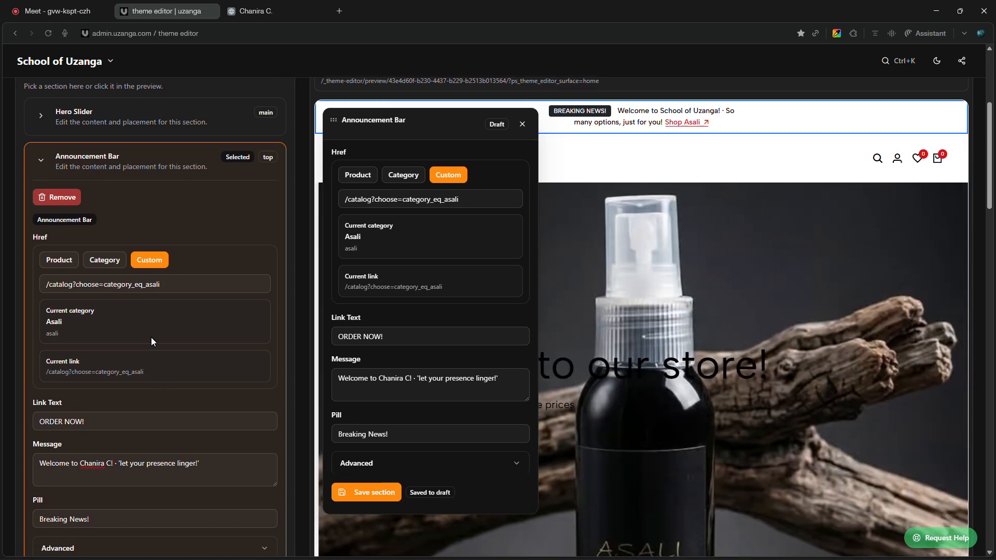
click(103, 287)
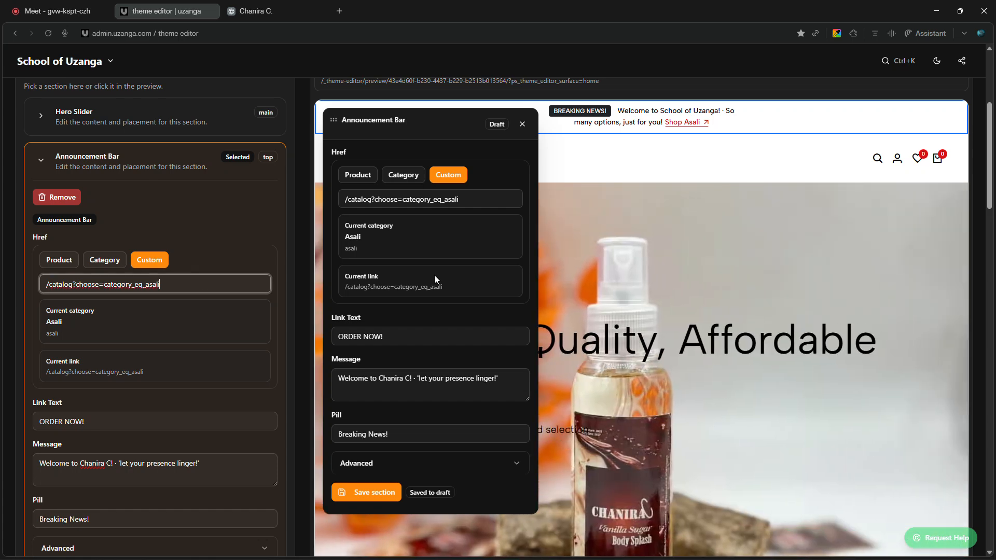
key(shift+Left)
key(shift+Left)
key(shift+Left)
key(shift+Left)
key(shift+Left)
key(shift+Left)
key(shift+Left)
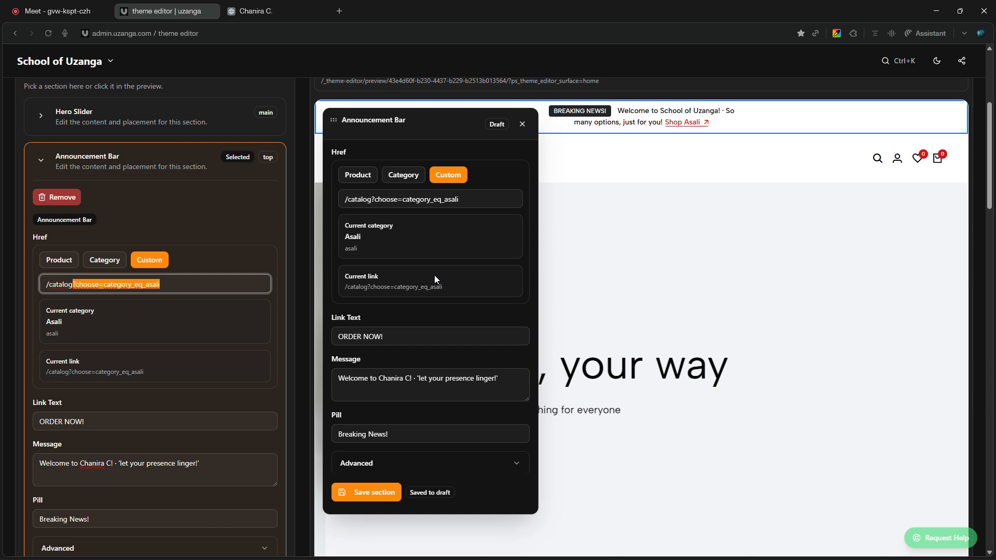
key(BackSpace)
- Save the Announcement Bar section with its new link and link text to the draft
scroll(435, 279, up, 3)
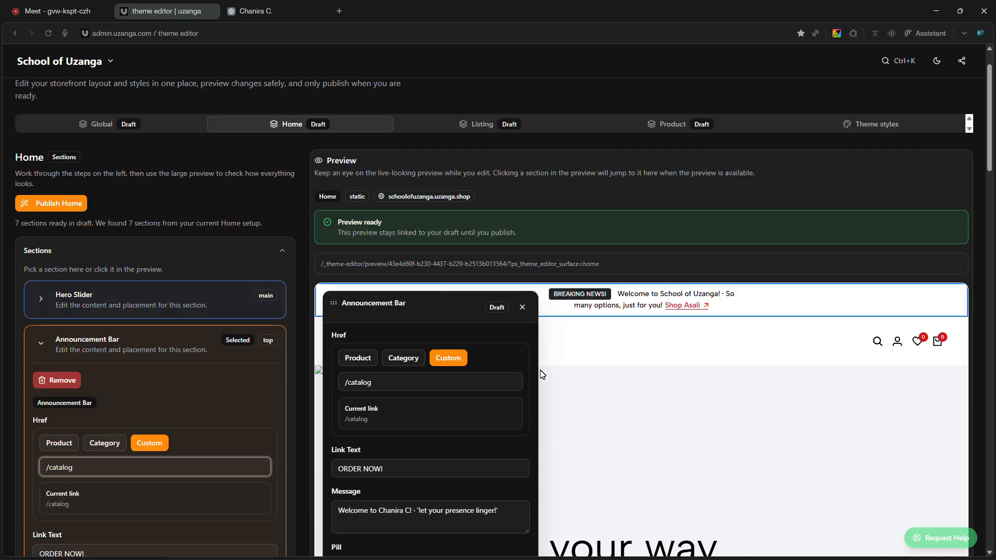
scroll(185, 396, down, 4)
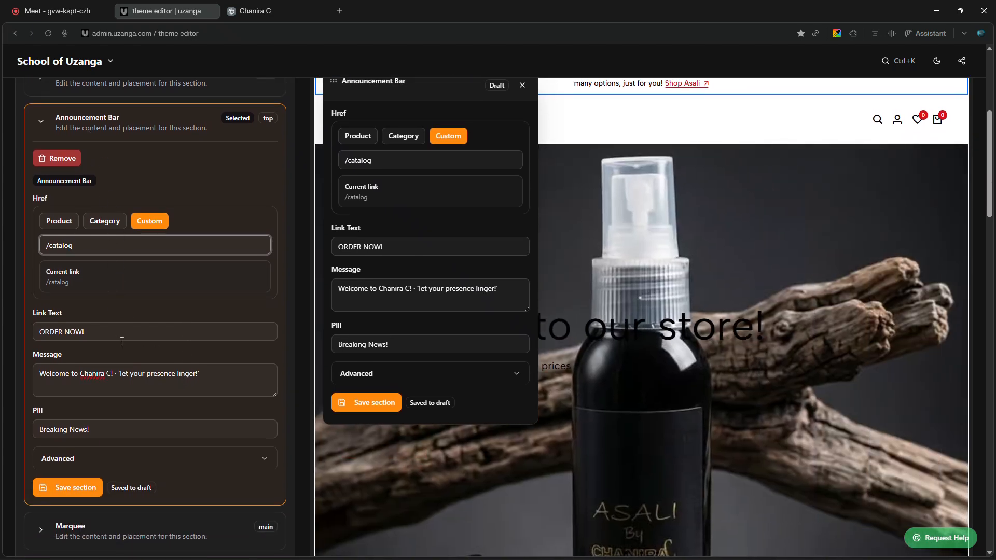
scroll(569, 225, up, 3)
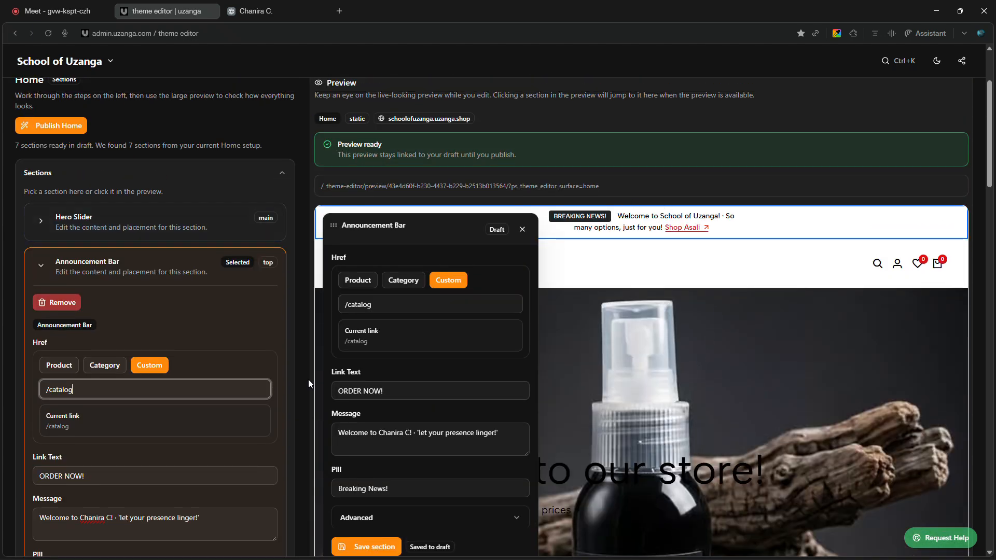
scroll(108, 413, down, 2)
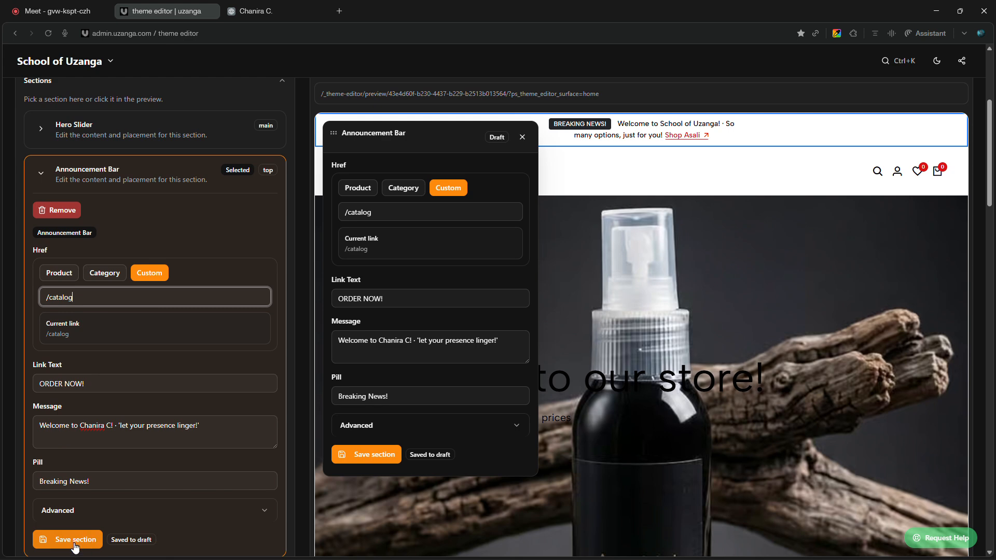
click(74, 542)
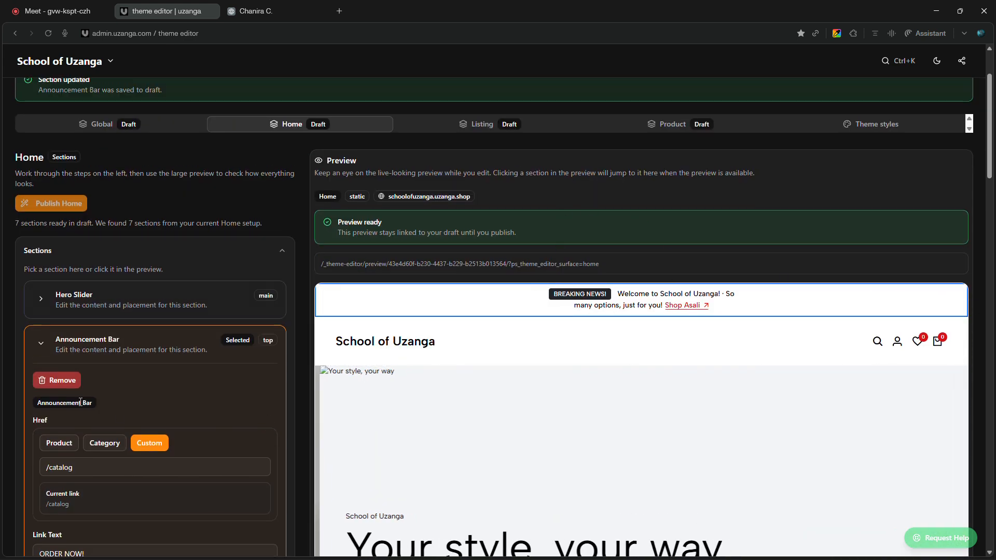
scroll(83, 399, down, 4)
scroll(120, 397, down, 1)
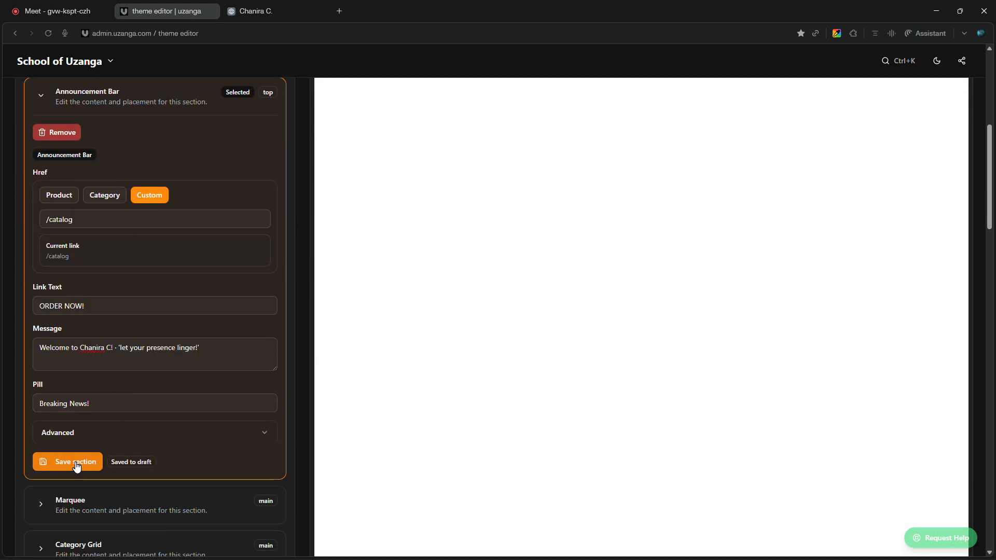
click(75, 464)
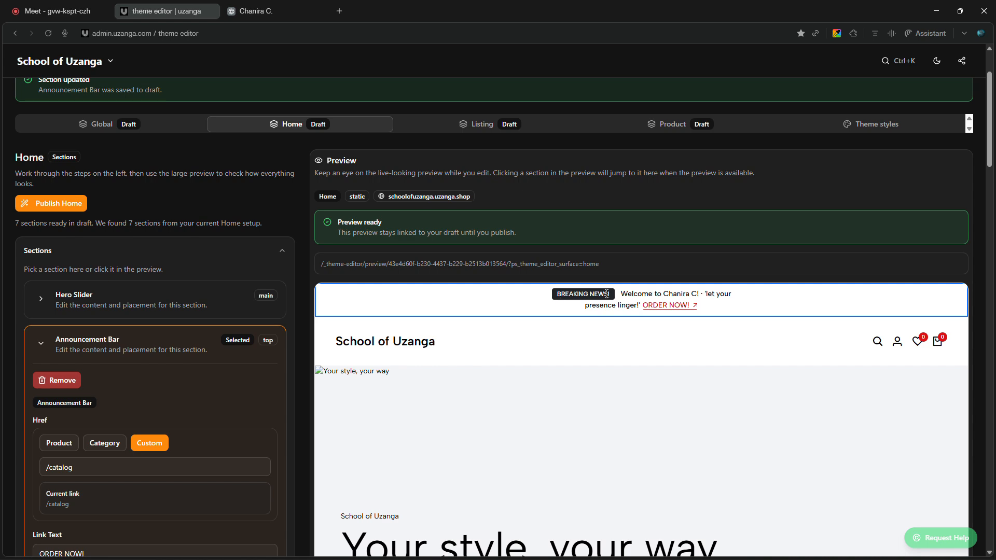
- Replace the announcement bar's pill text with "Karibu Customer" and save the section
scroll(210, 378, down, 4)
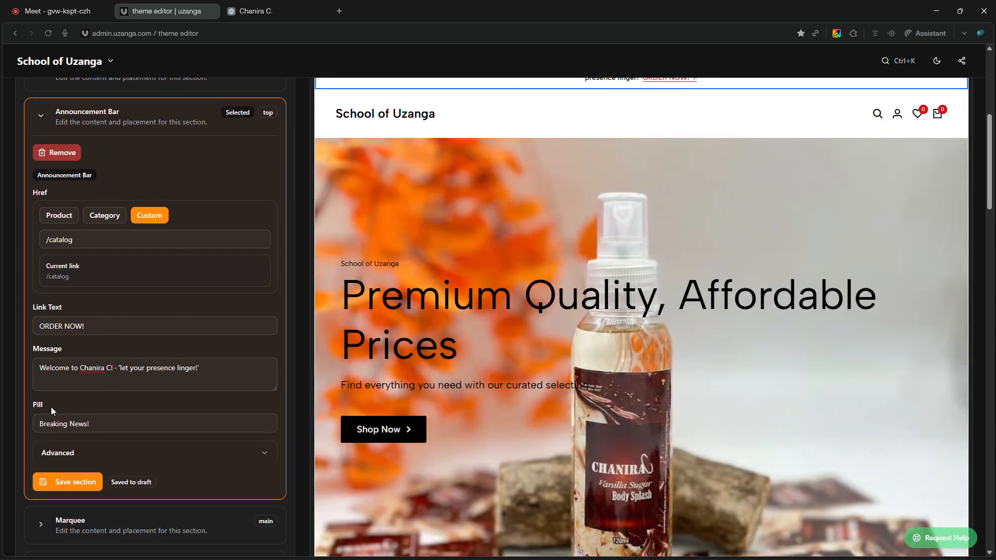
click(105, 421)
scroll(755, 259, up, 1)
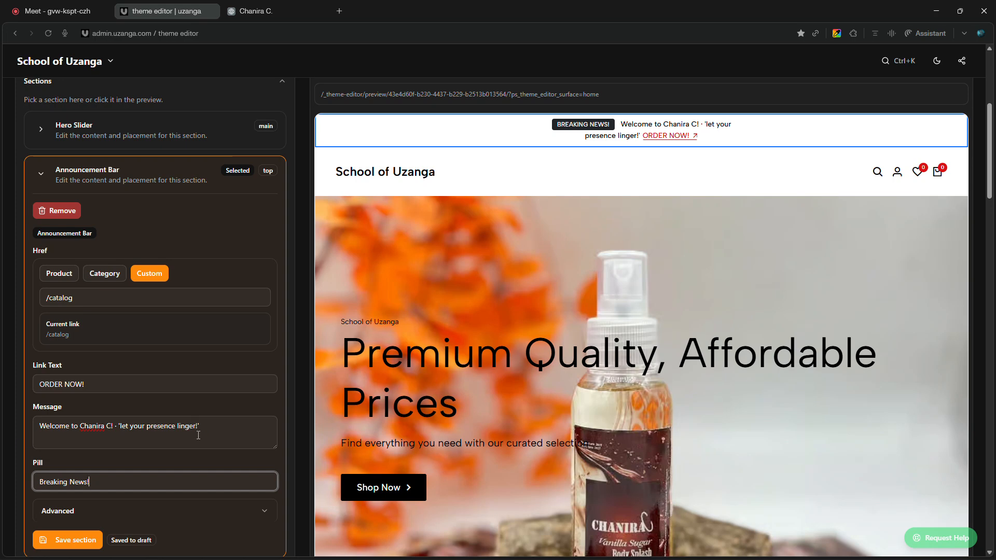
key(ctrl+a)
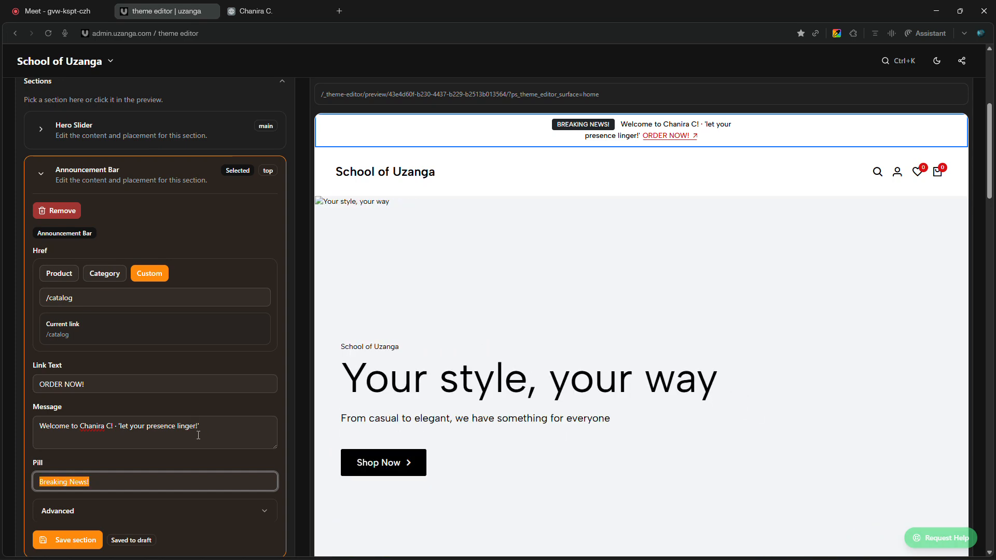
text(sd)
scroll(197, 435, up, 3)
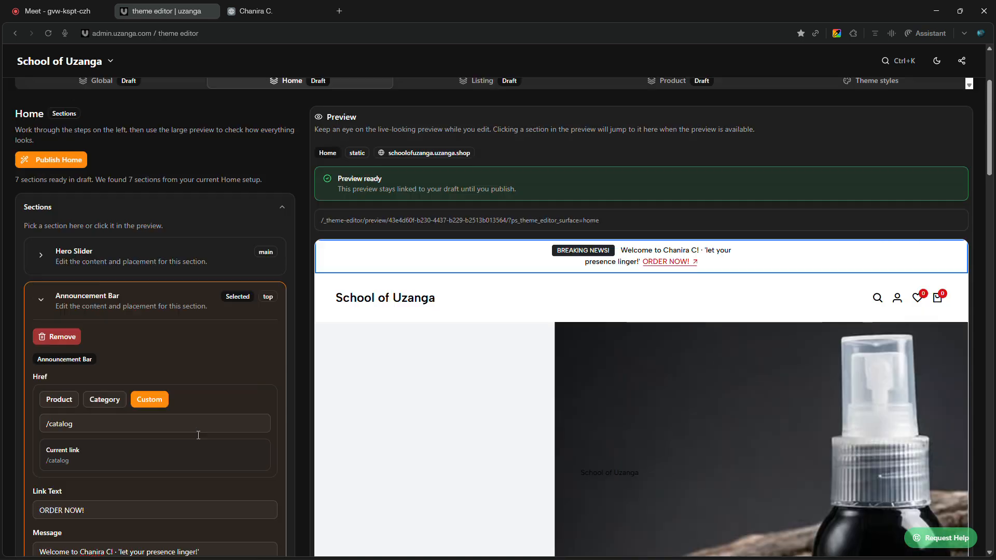
text(s)
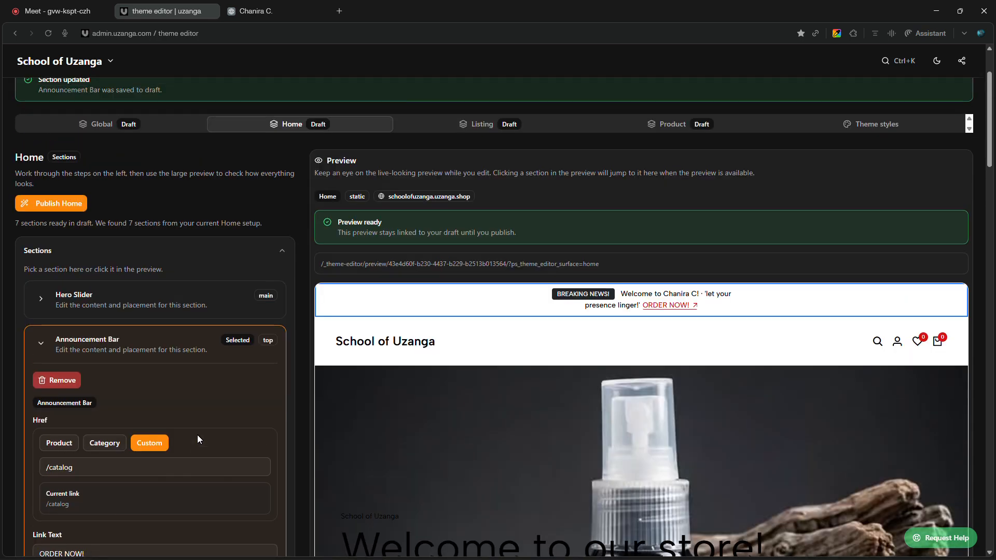
key(BackSpace)
key(BackSpace)
key(BackSpace)
text(Ka)
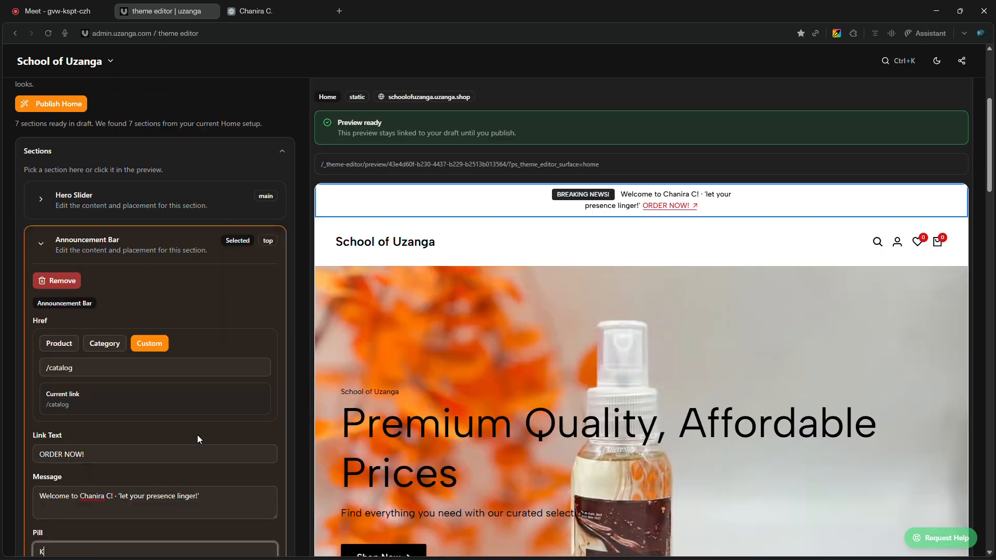
text(ribu c)
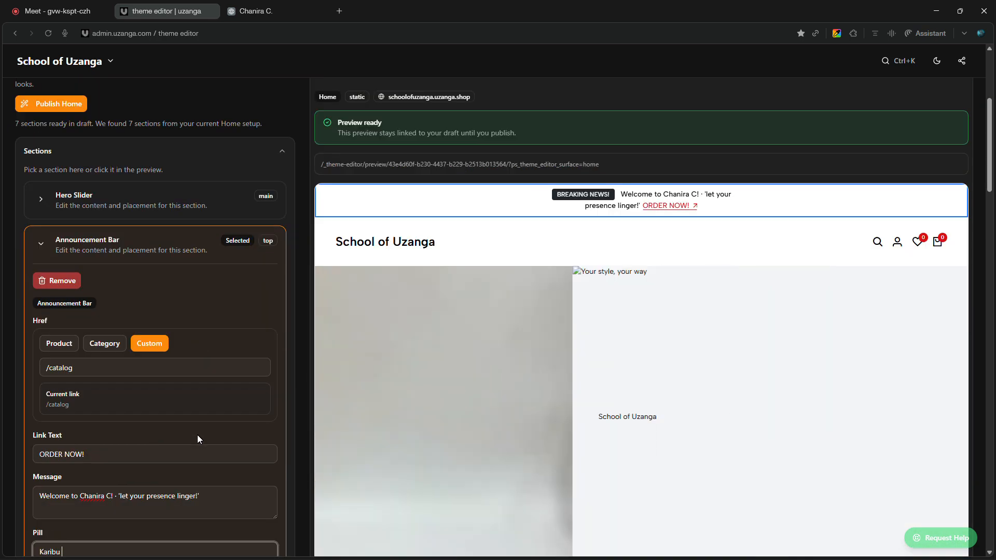
key(BackSpace)
text(Cust)
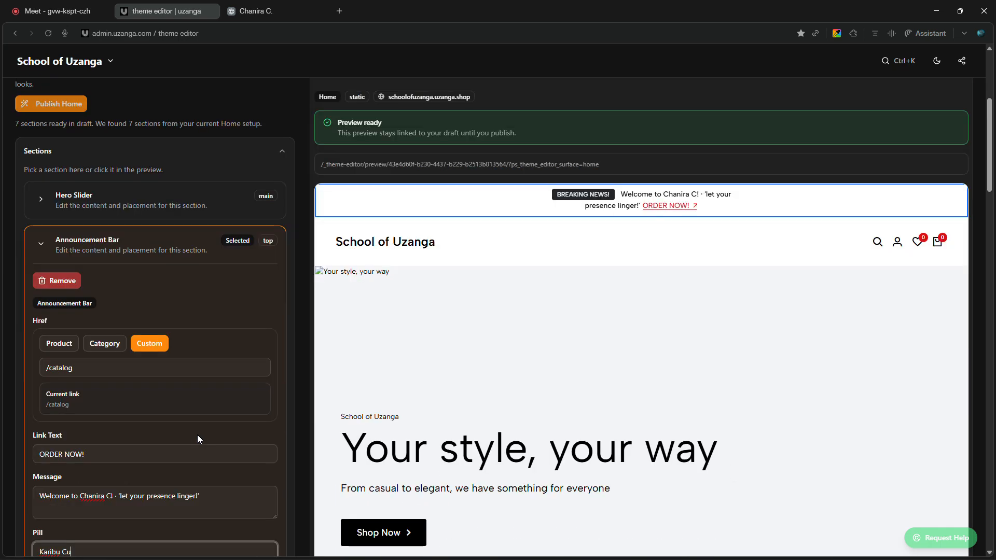
text(omer)
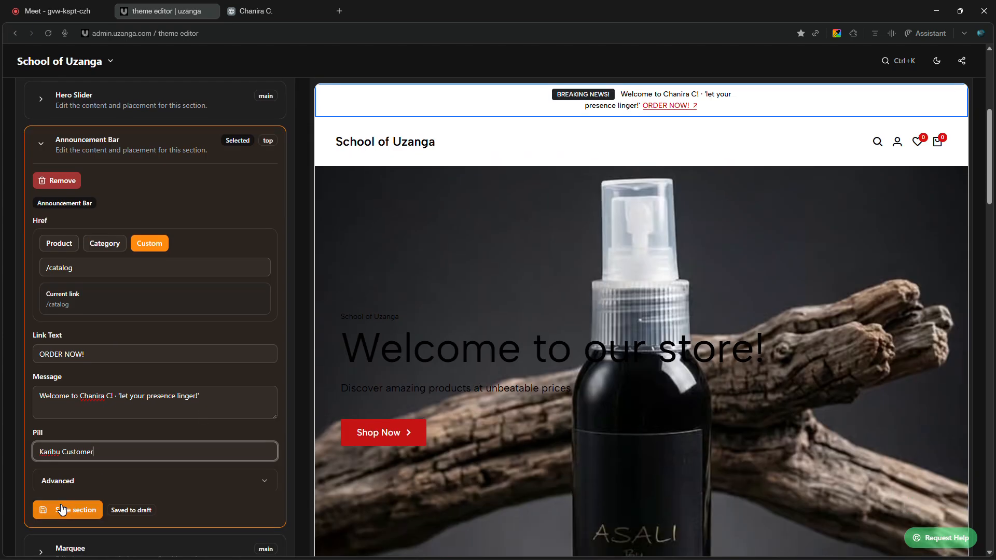
click(54, 508)
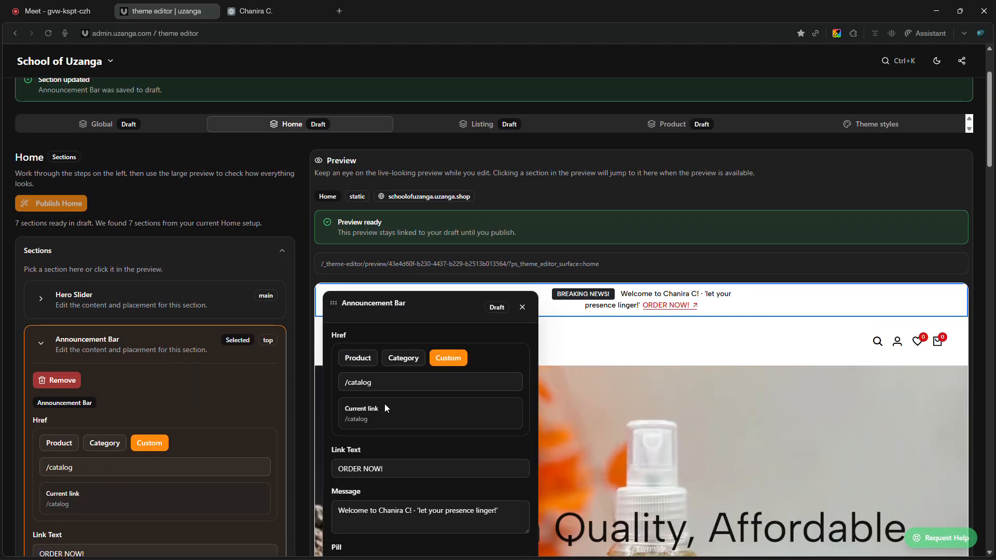
- Check the pill in the announcement bar preview, leaving the floating Announcement Bar editor closed
click(522, 306)
scroll(437, 313, down, 4)
scroll(437, 313, up, 4)
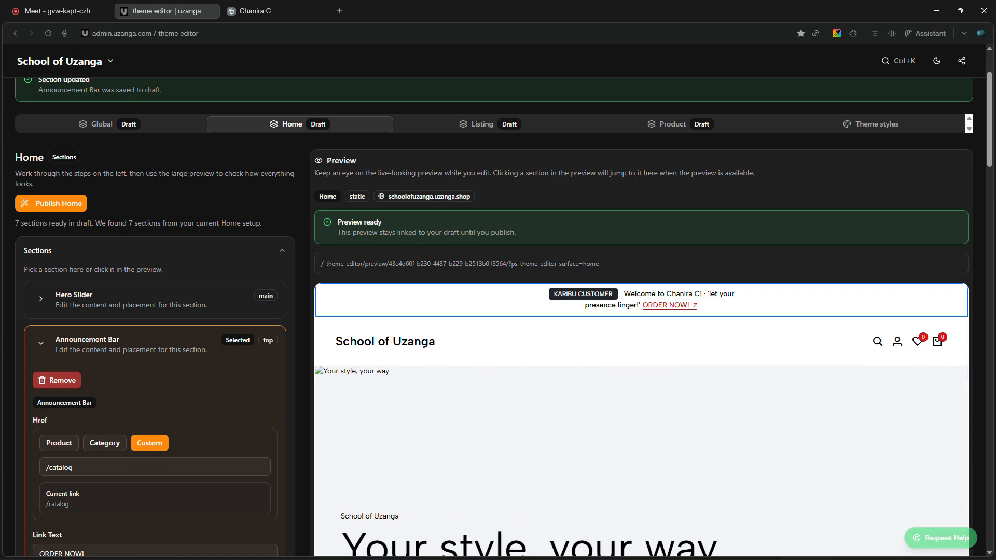
click(611, 293)
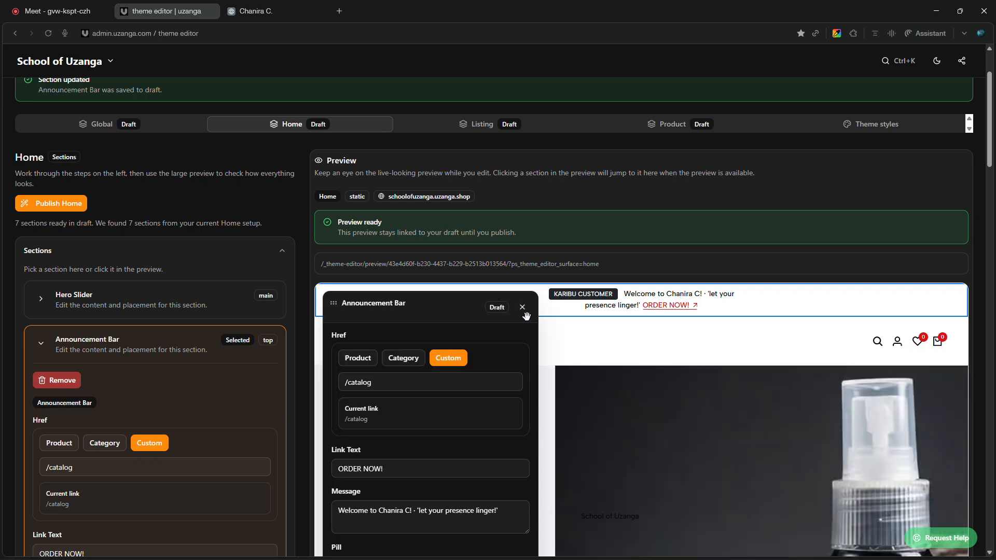
click(523, 308)
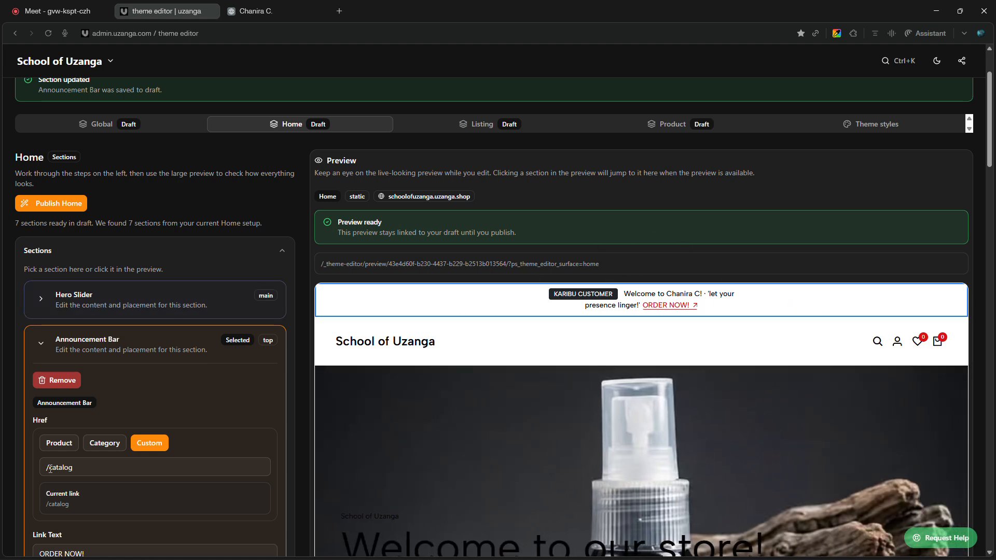
- Save the Announcement Bar section once more and collapse its settings in the section list
scroll(138, 366, down, 5)
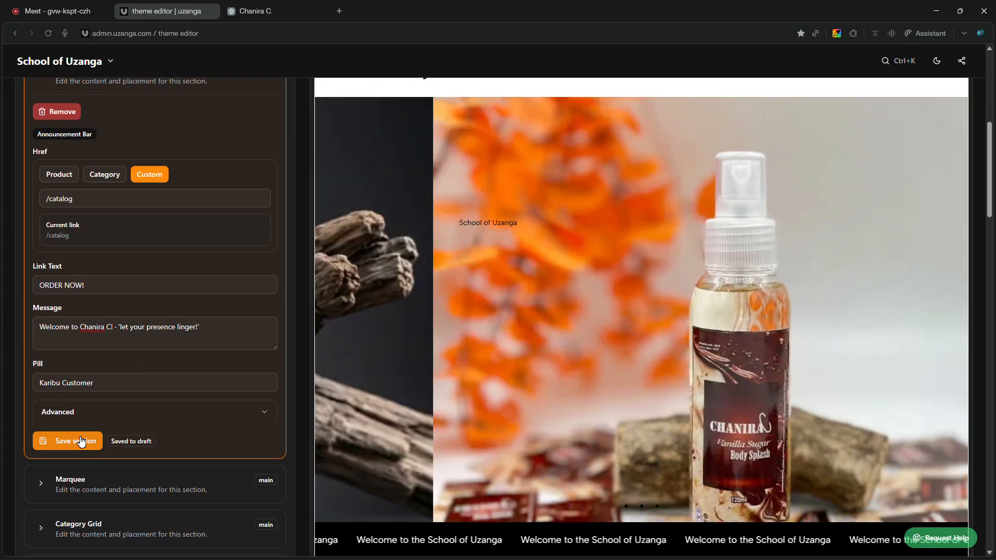
click(81, 441)
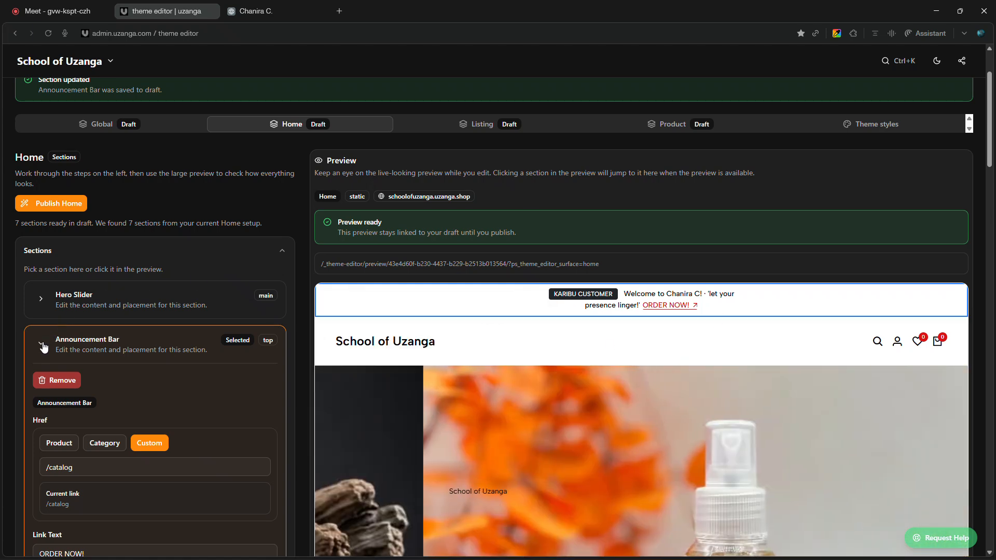
click(41, 344)
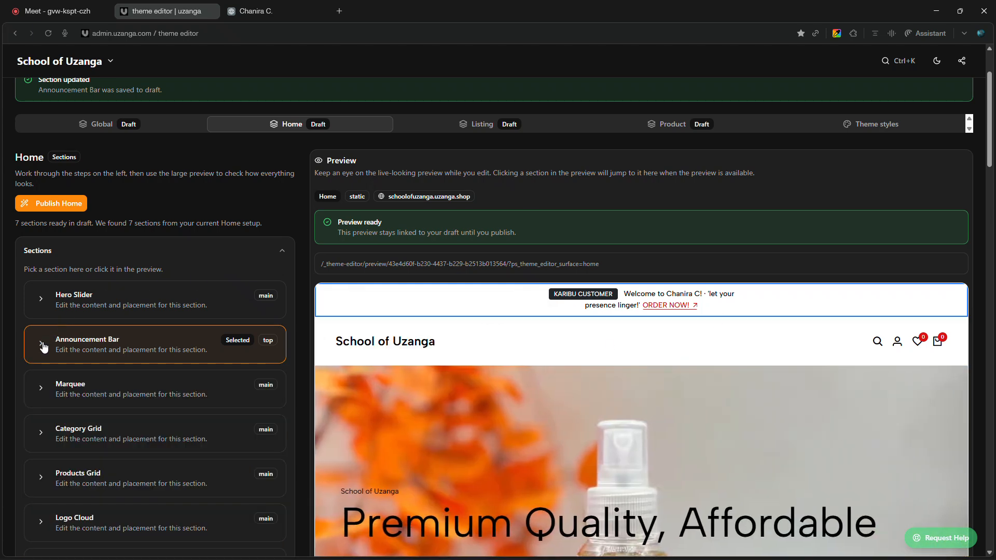
- Expand the Hero Slider section's settings with its floating editor closed, and examine the hero banner on the Chanira C. site
click(38, 300)
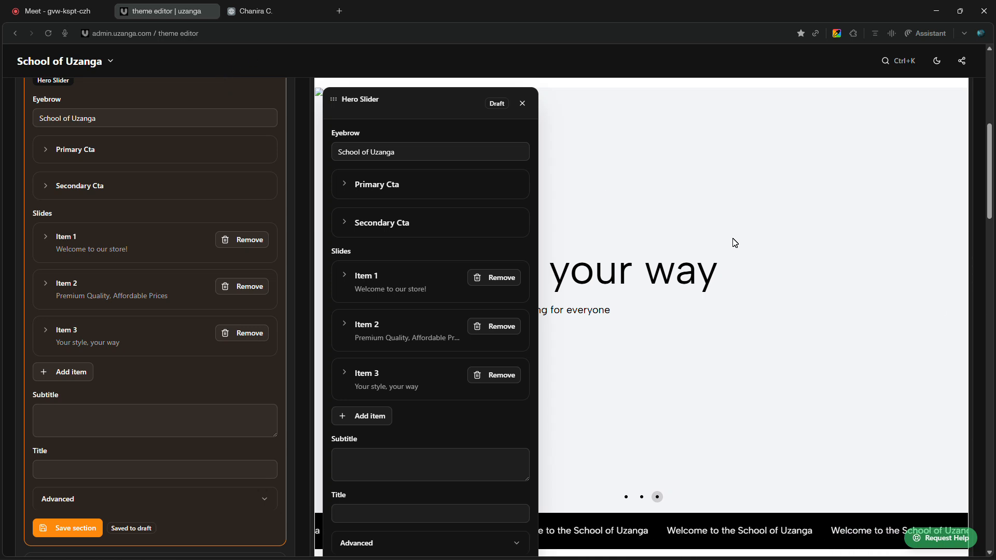
click(523, 104)
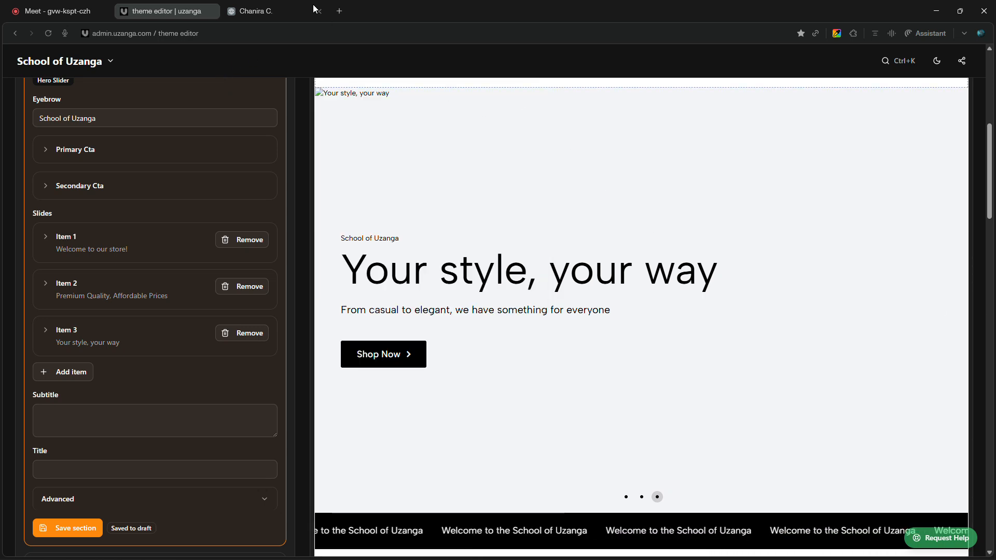
click(318, 7)
scroll(550, 376, down, 2)
scroll(554, 377, up, 2)
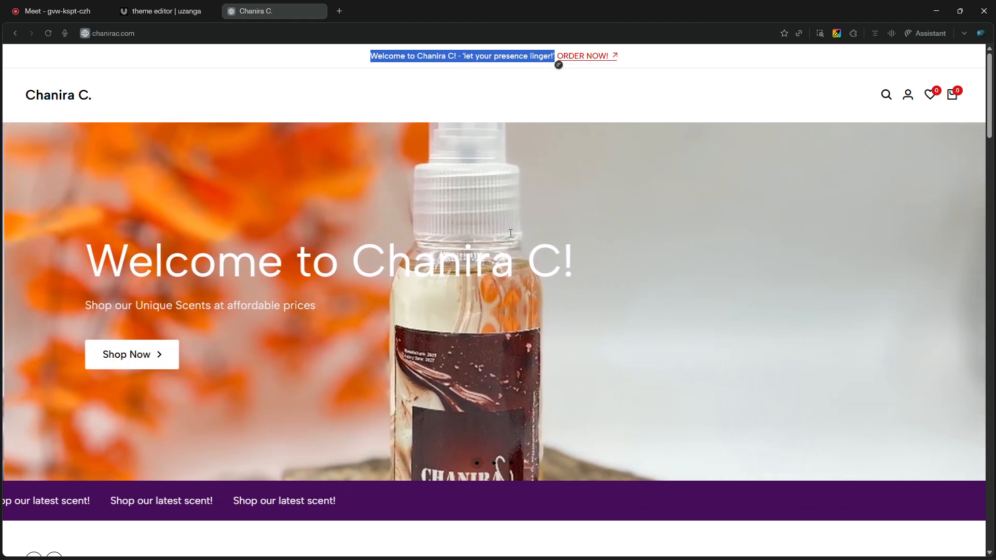
click(171, 10)
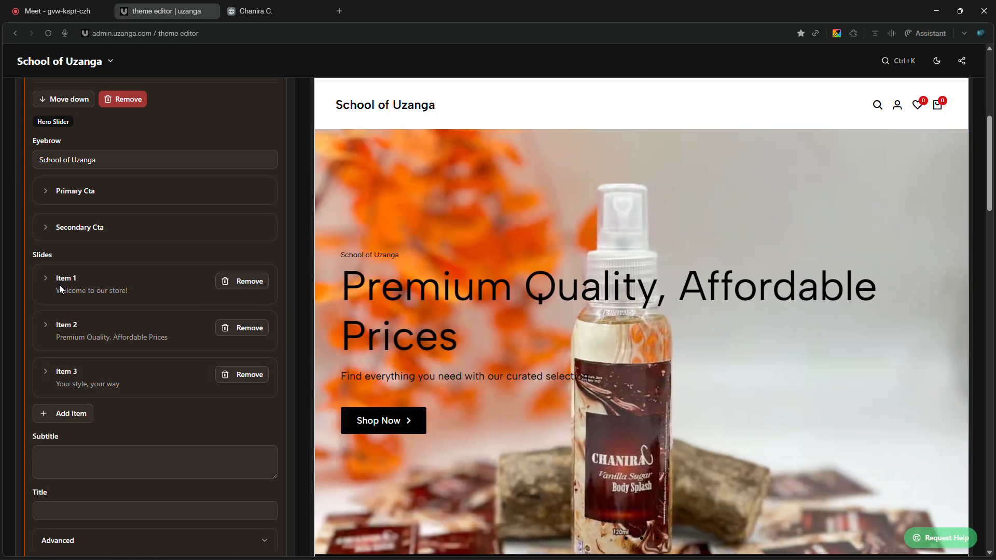
- Expand slide Item 1 of the Hero Slider and compare its settings with the Chanira C. hero banner
click(51, 280)
scroll(108, 352, down, 1)
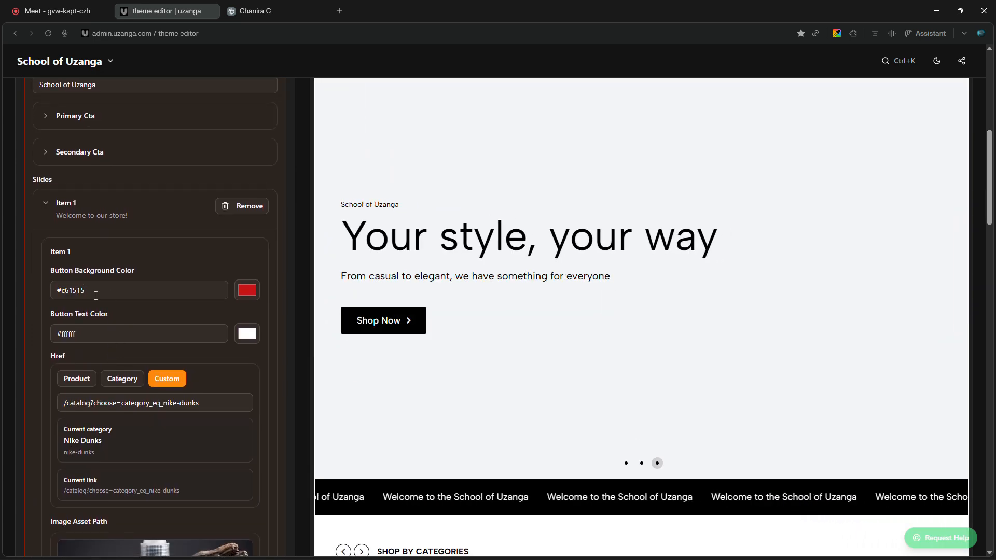
scroll(118, 394, down, 3)
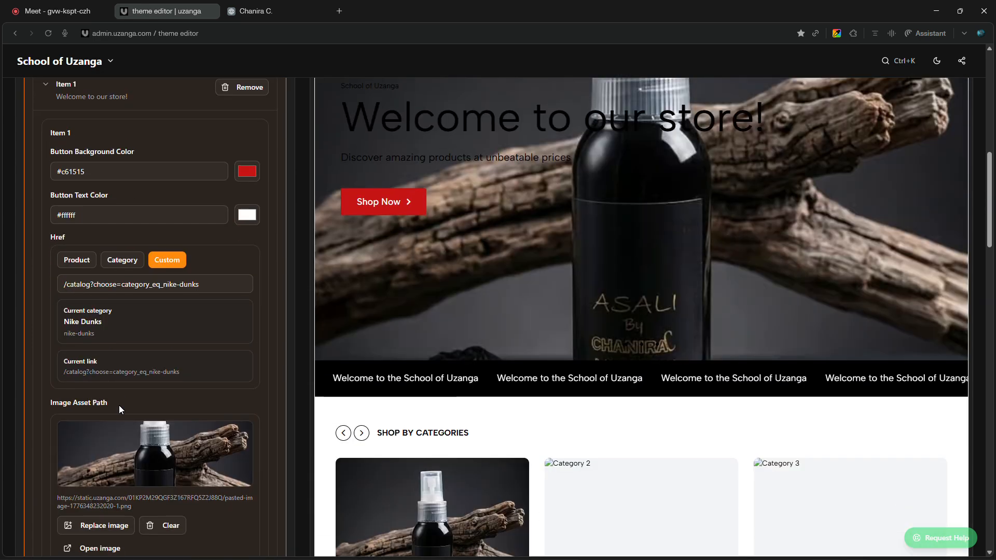
scroll(120, 409, down, 4)
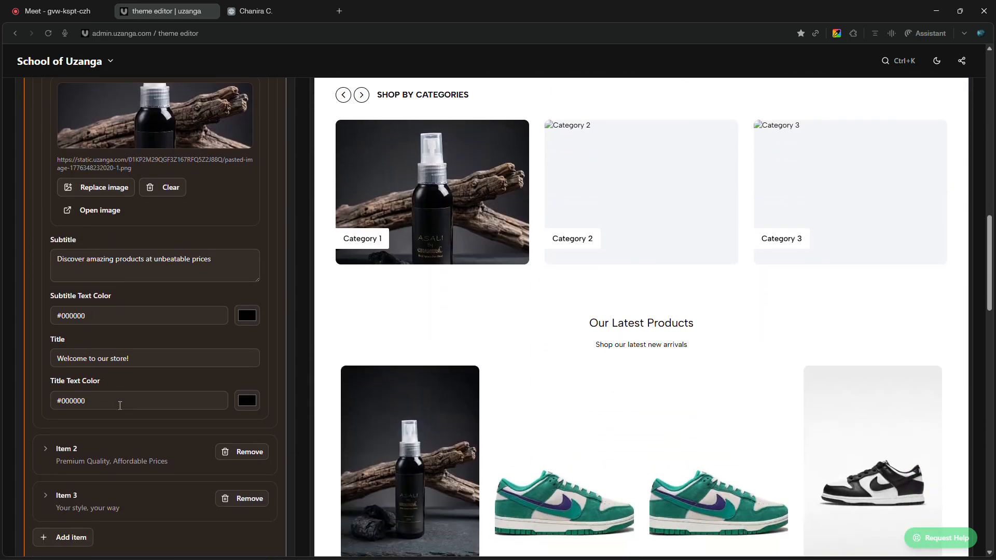
scroll(120, 406, up, 2)
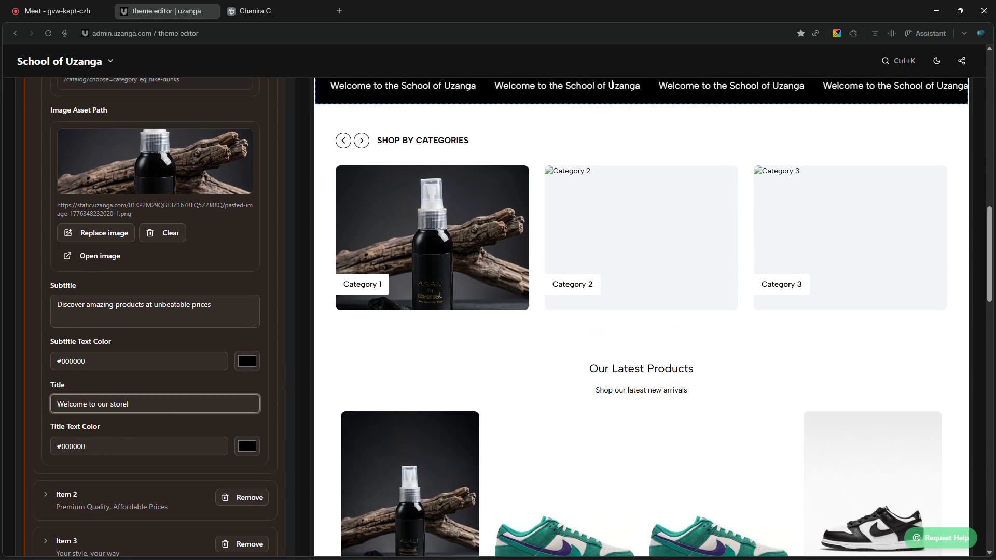
click(297, 11)
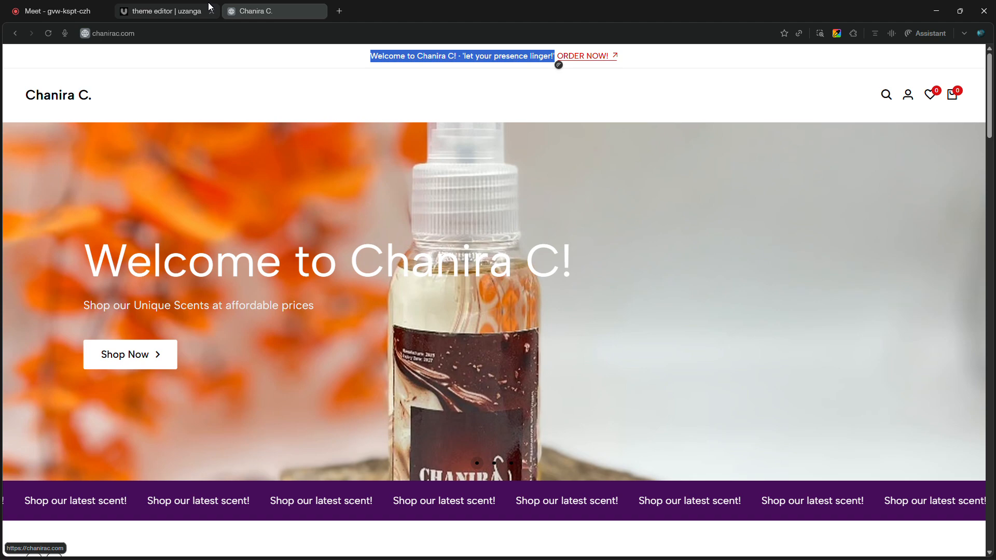
click(176, 10)
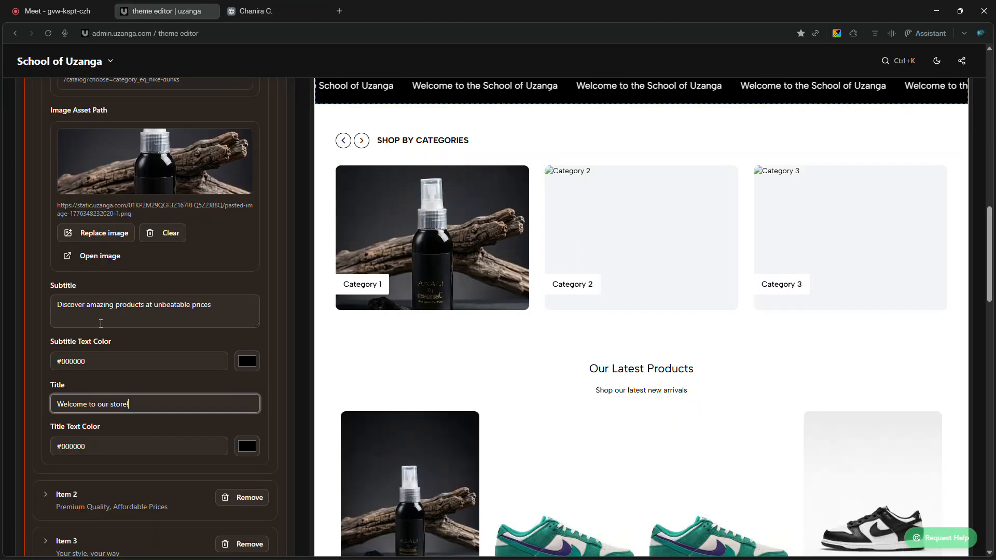
- Replace the title of slide Item 1 with "Welcome to Chanira C!", checking the wording on the Chanira C. site
triple_click(138, 403)
text(Welcome to Chanira)
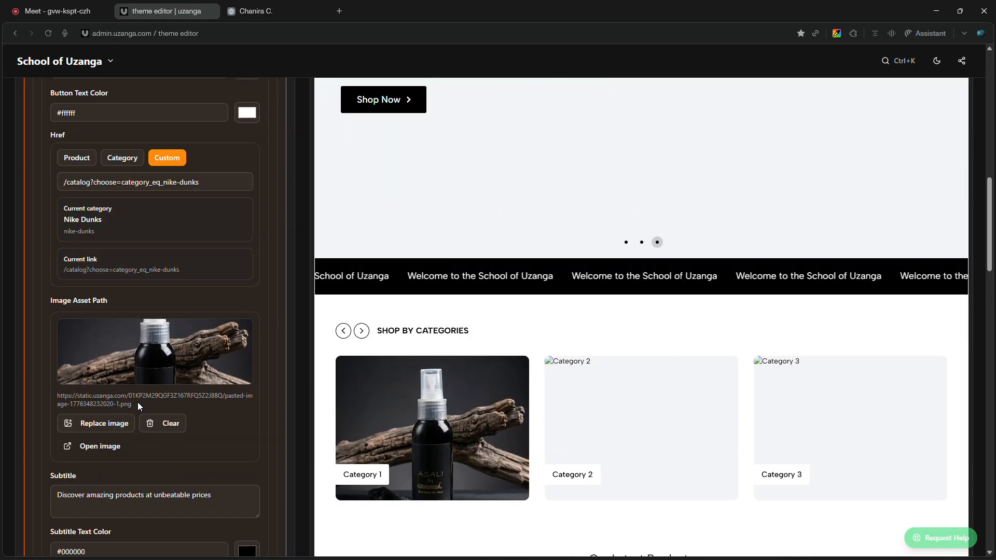
text( C!)
scroll(138, 403, up, 5)
scroll(138, 403, down, 4)
click(276, 11)
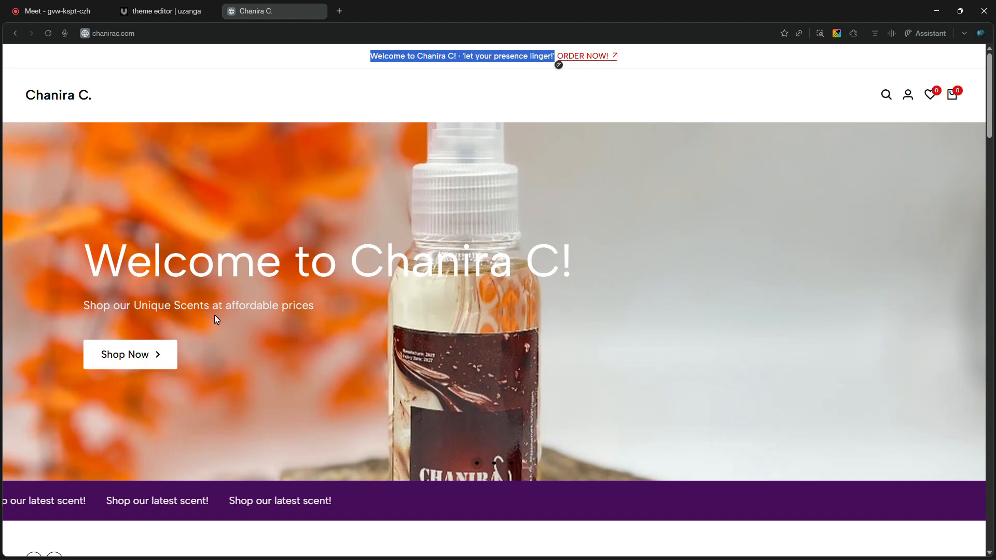
click(185, 11)
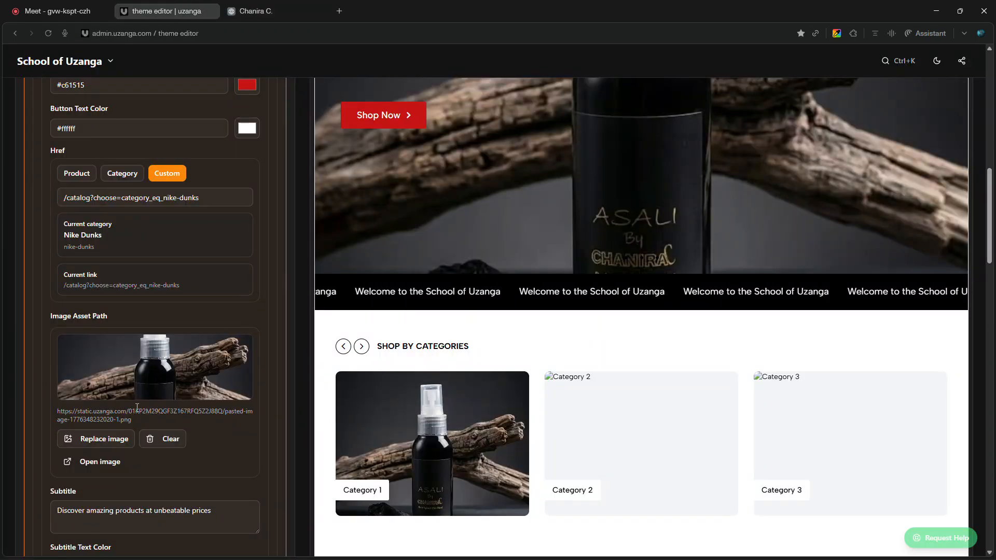
scroll(138, 412, down, 5)
text(!)
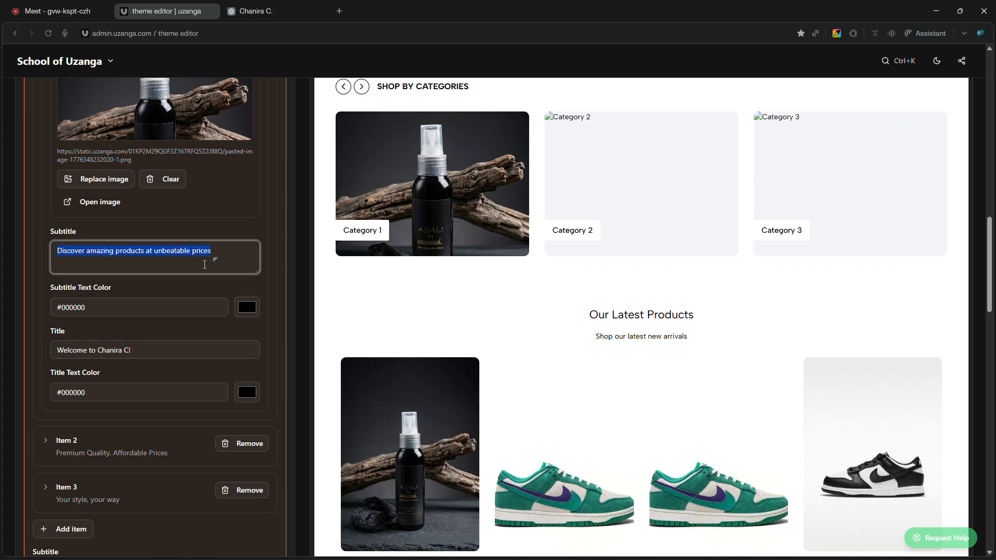
- Replace the subtitle of slide Item 1 with "Shop our Unique Scents at affordable prices.", checking the wording on the Chanira C. site
scroll(204, 265, up, 6)
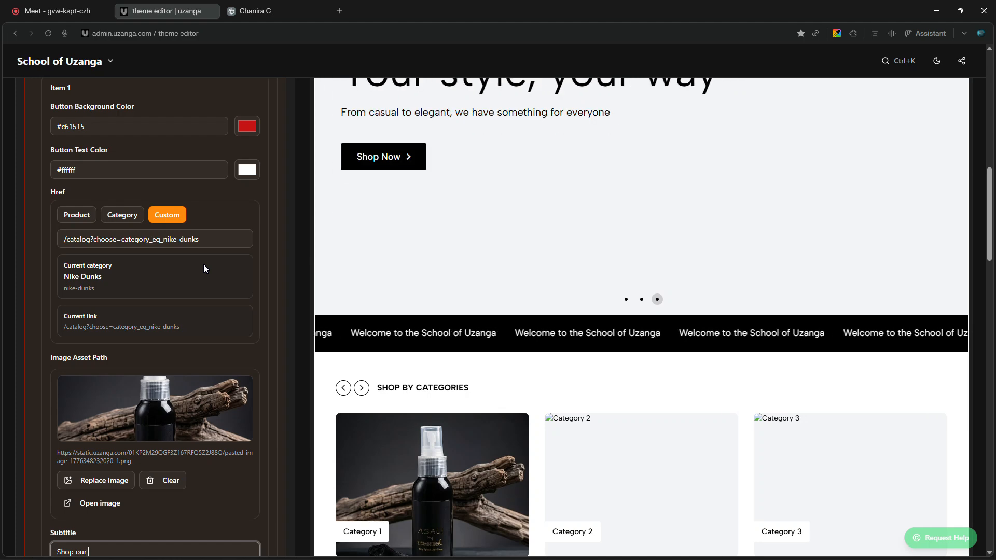
scroll(204, 264, up, 3)
key(ctrl+Tab)
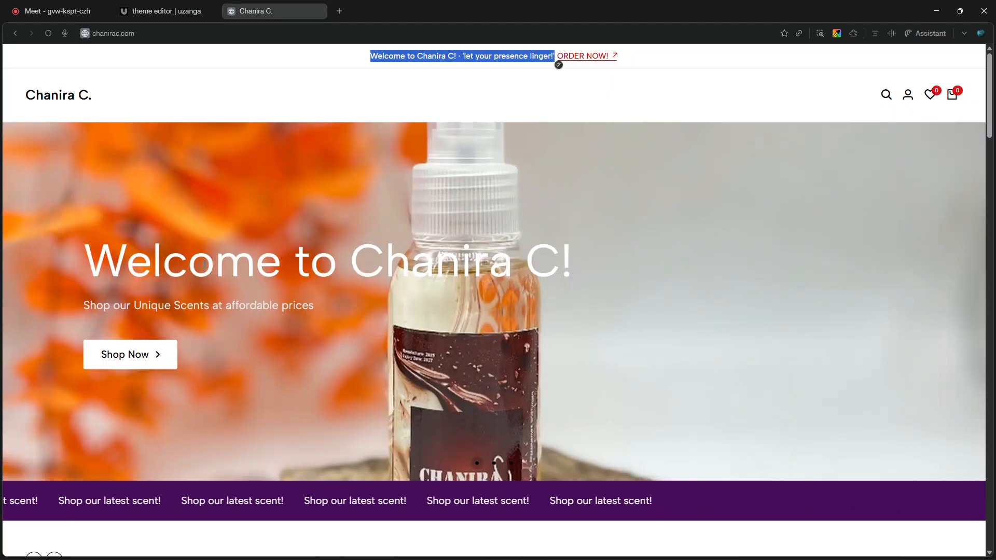
key(ctrl+shift+Tab)
scroll(204, 264, down, 4)
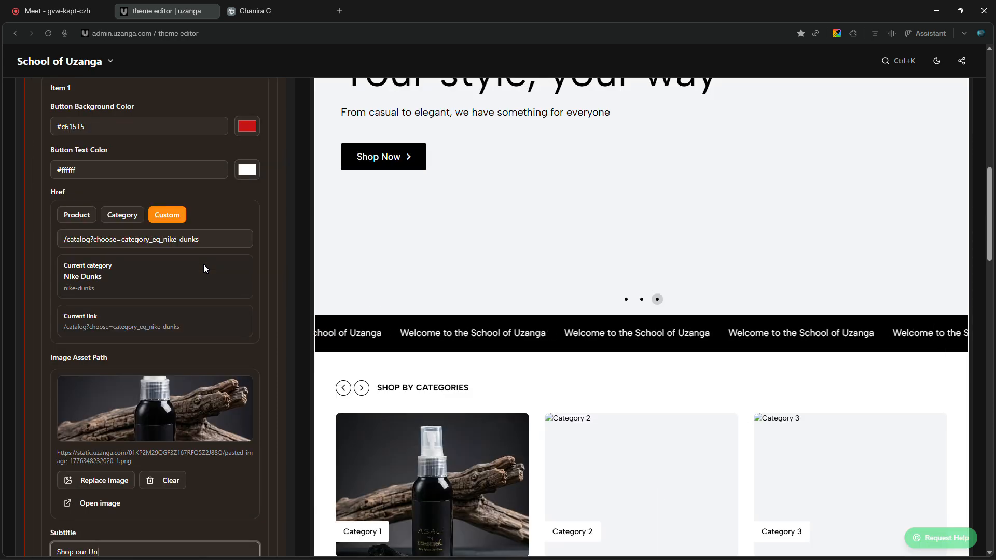
text(Sce)
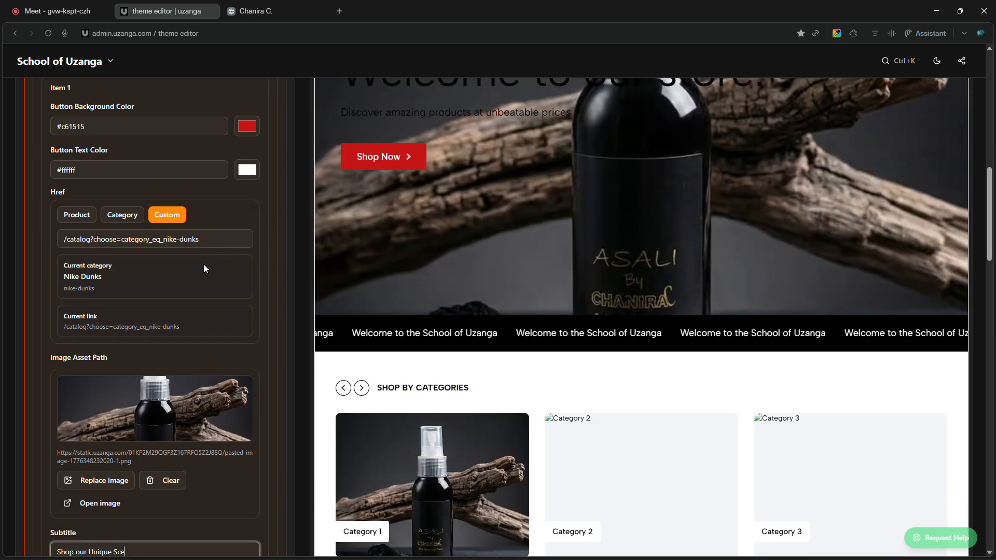
text(nts at af)
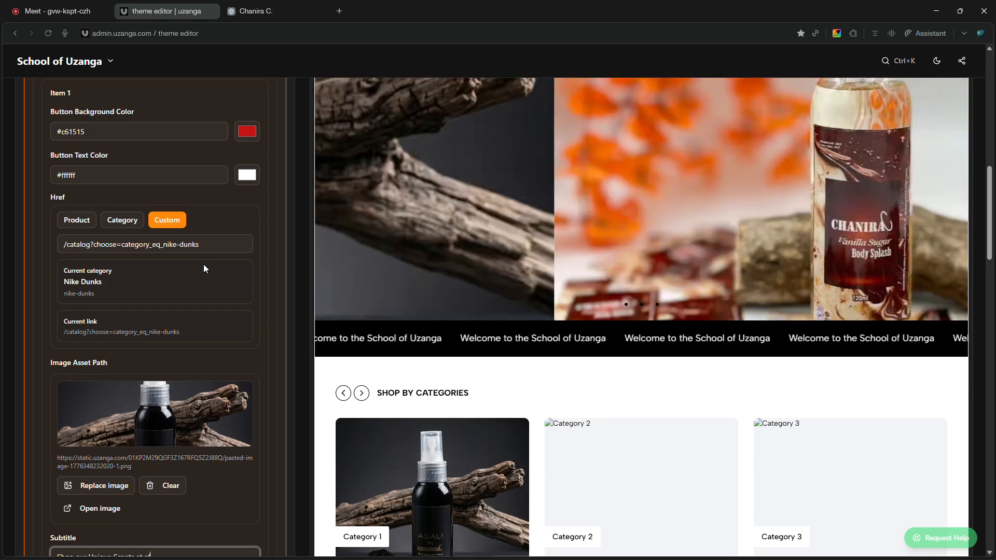
text(fordable prices)
scroll(203, 264, up, 4)
scroll(203, 263, down, 4)
scroll(203, 264, up, 5)
scroll(204, 263, down, 5)
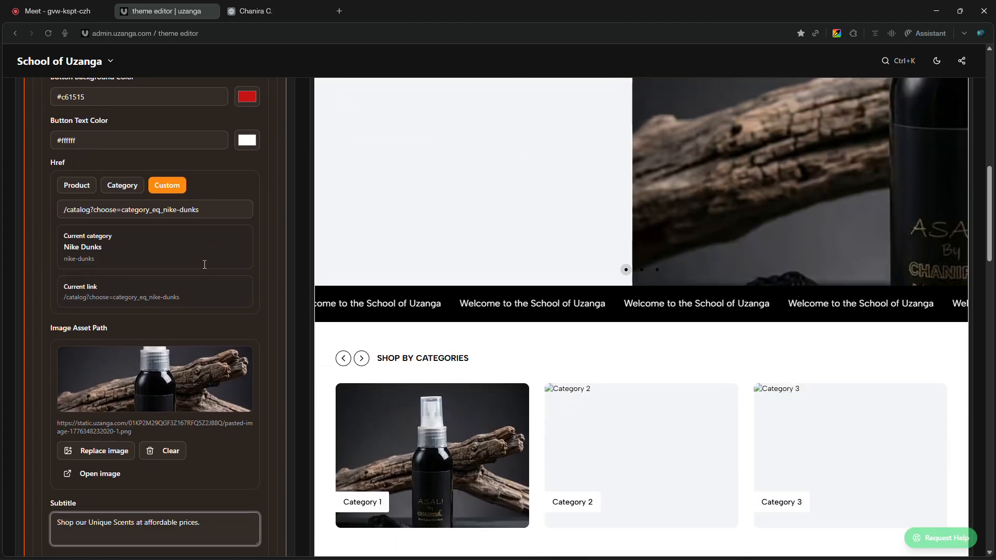
key(ctrl+Tab)
key(ctrl+shift+Tab)
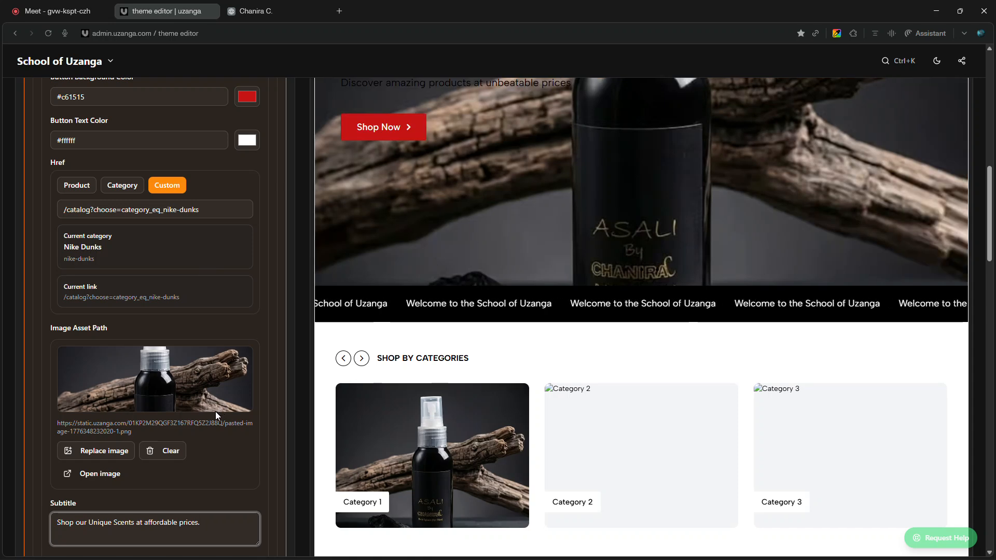
- Review the button colors, link, image and text settings of slide Item 1
scroll(92, 267, down, 4)
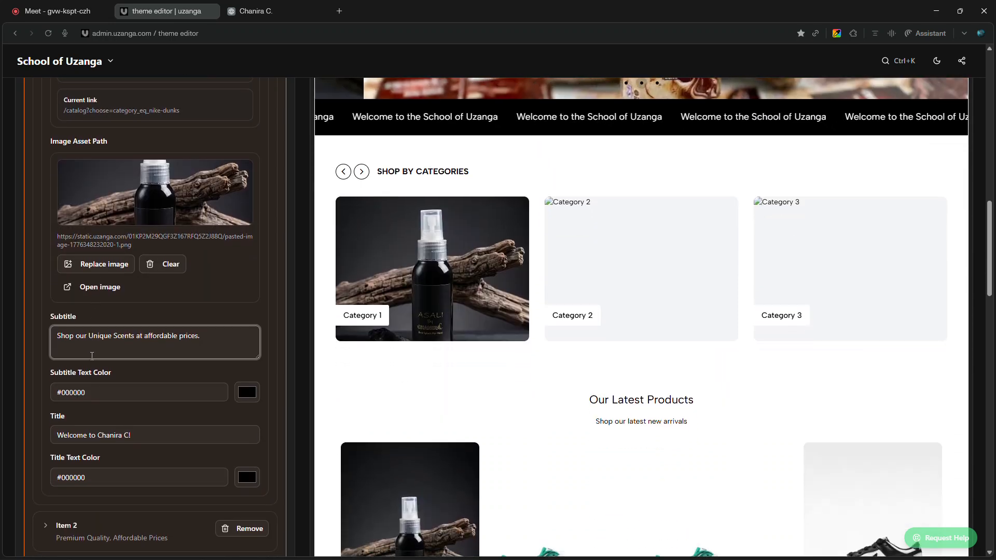
scroll(92, 356, up, 8)
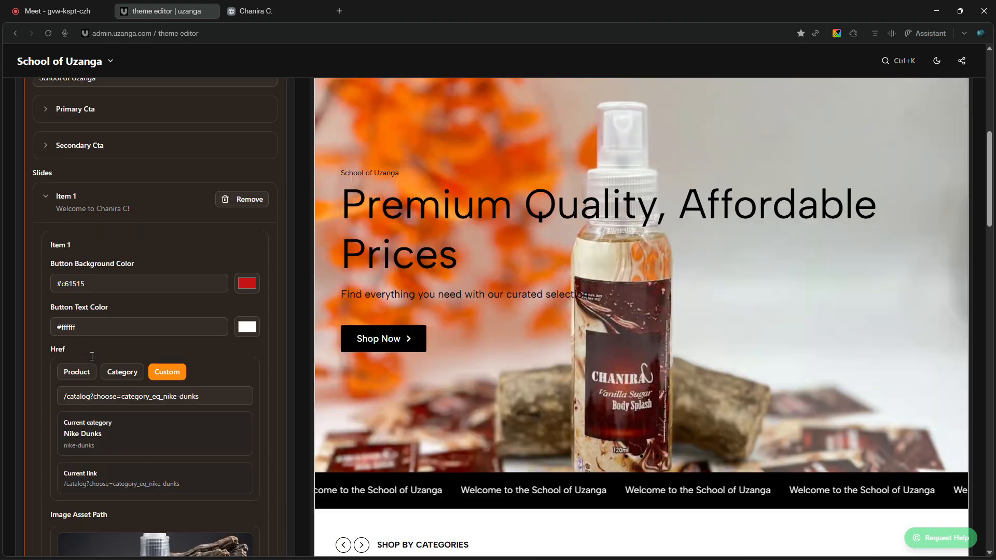
scroll(101, 338, down, 1)
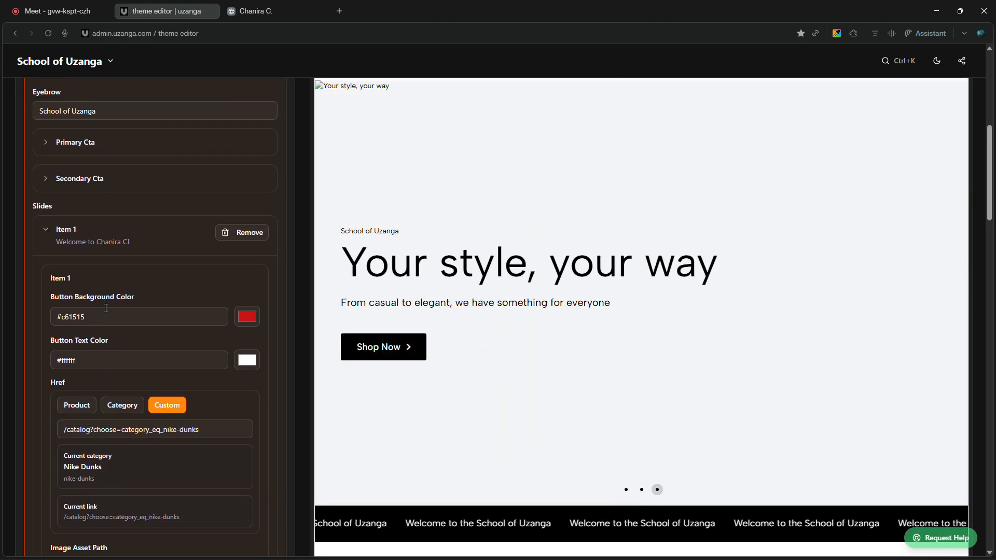
scroll(107, 303, down, 2)
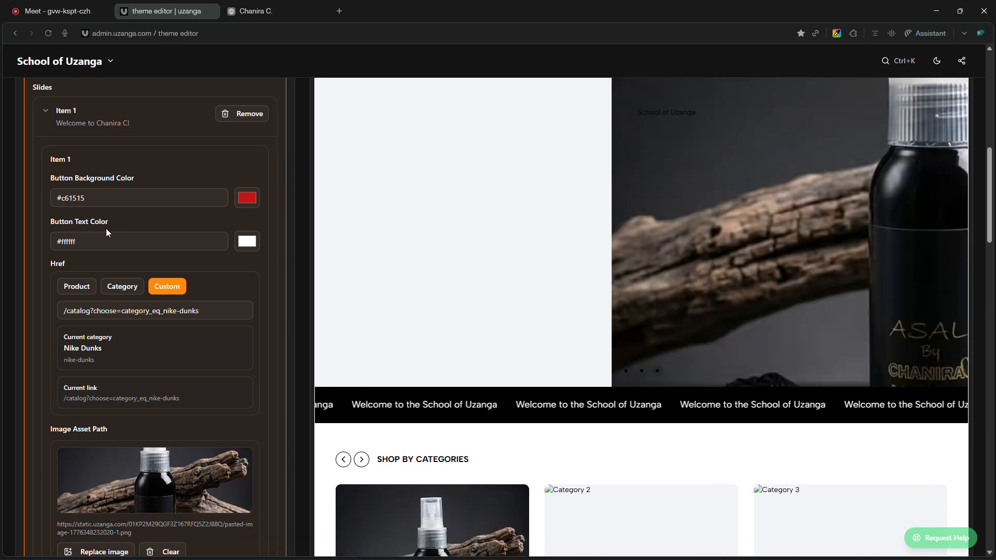
scroll(139, 290, down, 5)
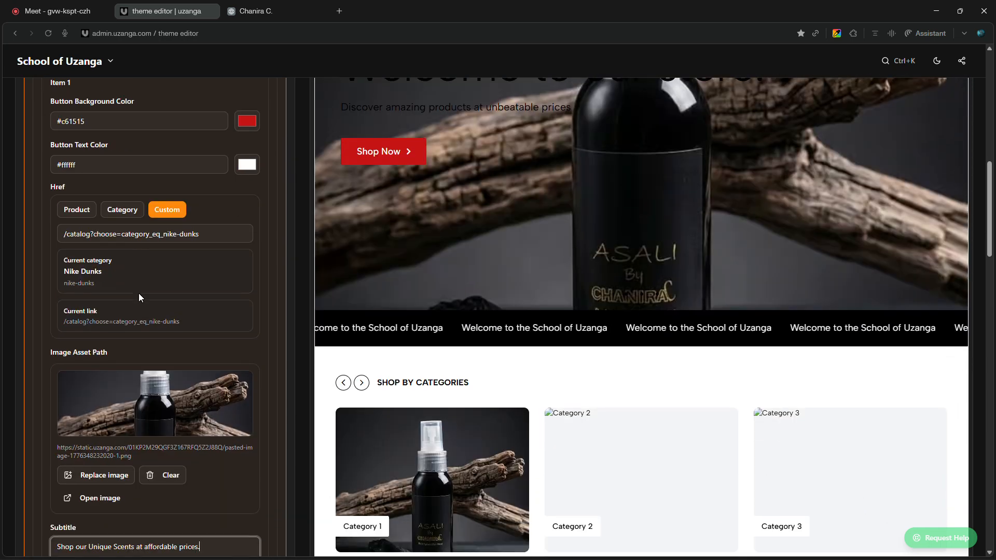
scroll(137, 312, down, 4)
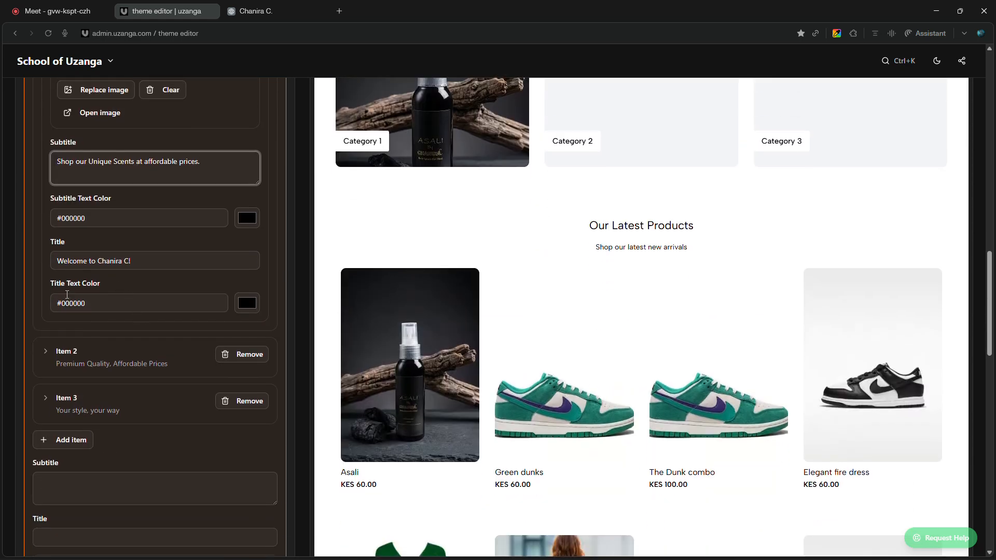
scroll(109, 307, up, 2)
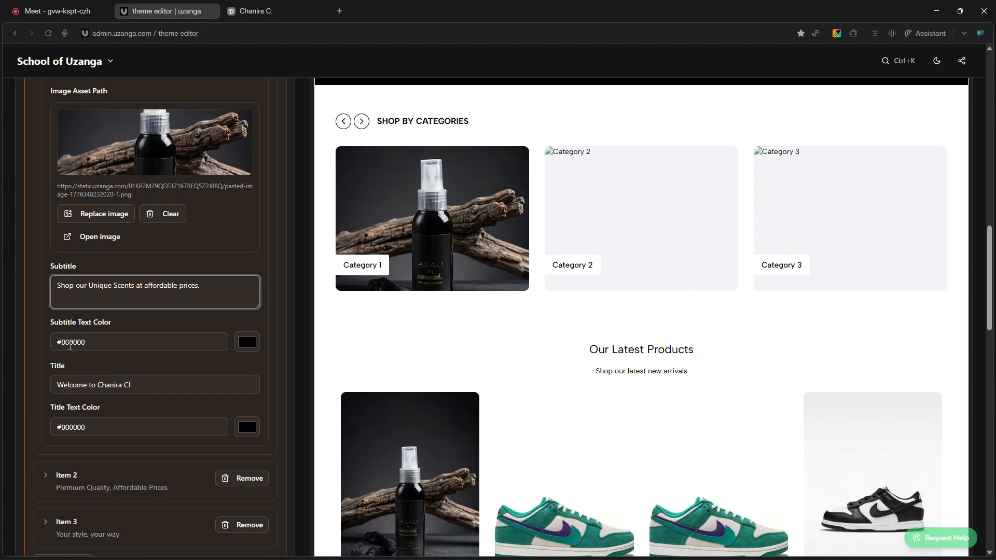
scroll(87, 310, up, 5)
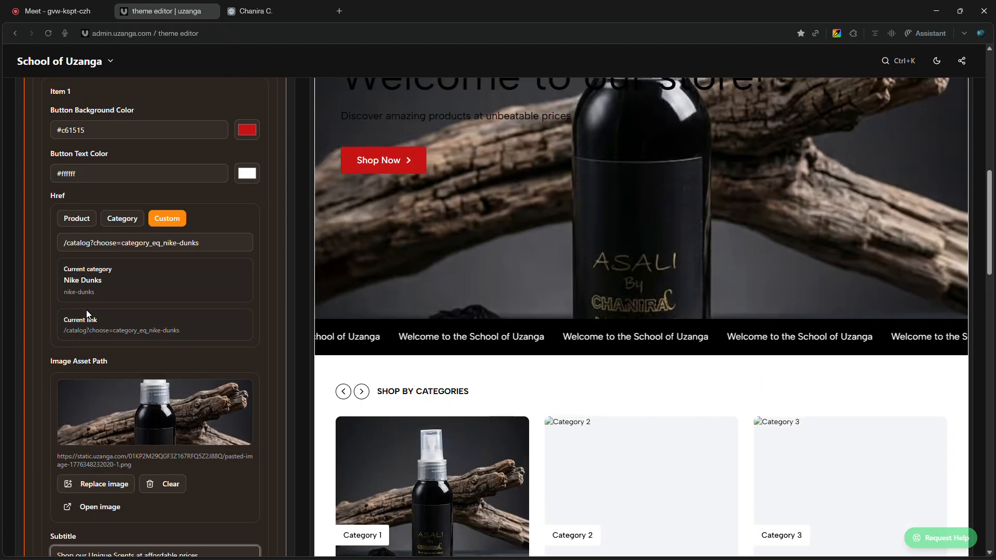
scroll(86, 310, up, 2)
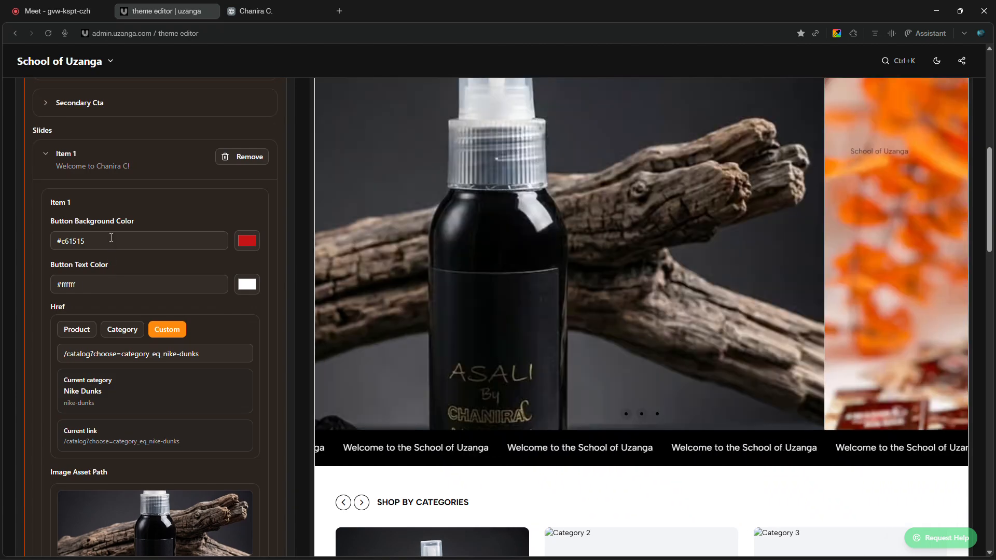
scroll(107, 268, down, 2)
scroll(108, 273, up, 2)
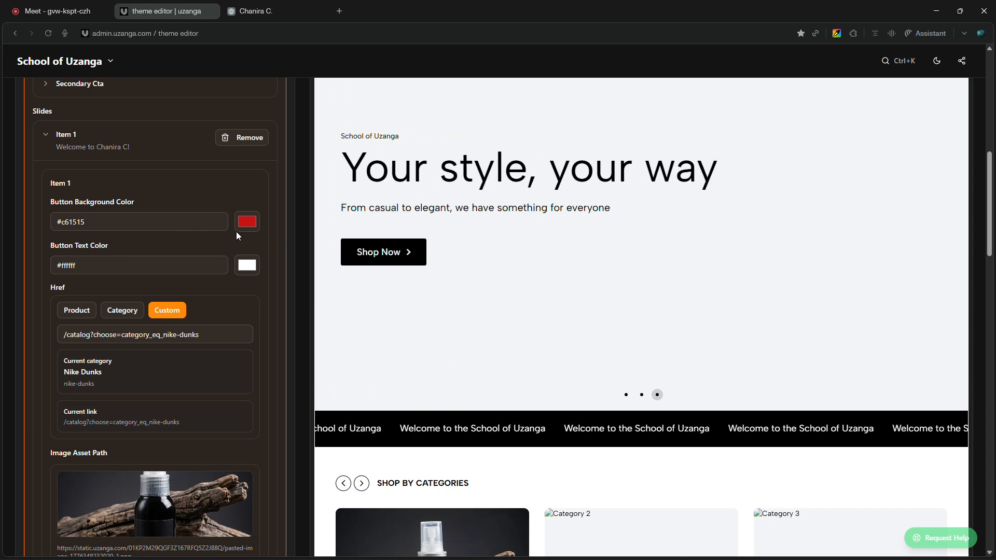
- Set the button background color of slide Item 1 to #ffffff and its button text color to #000000
click(247, 223)
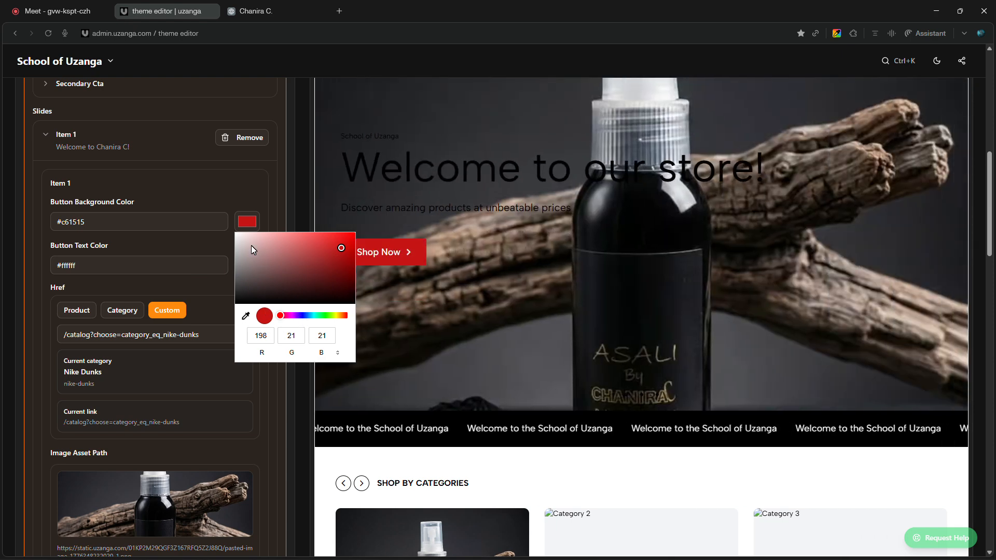
click(244, 242)
drag(241, 239, 230, 232)
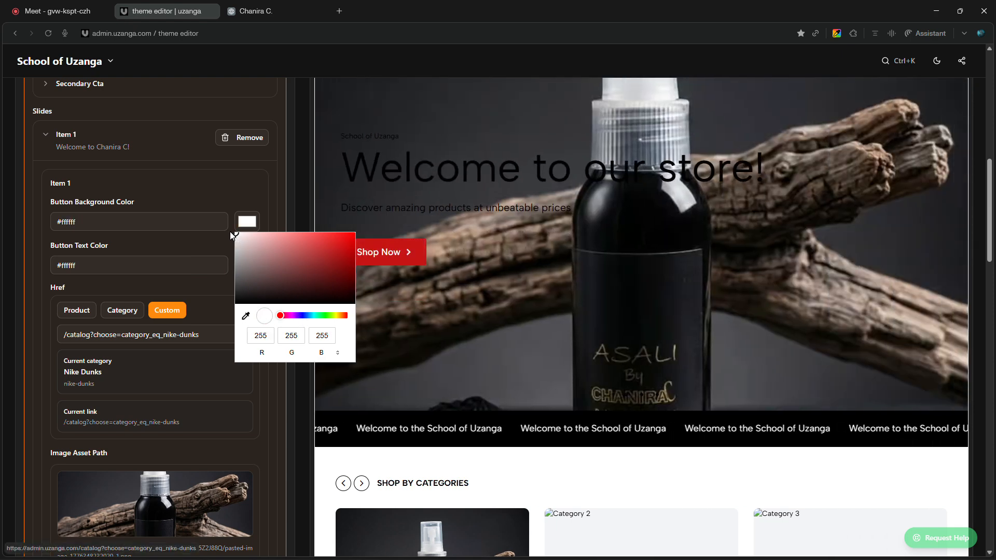
scroll(223, 297, up, 2)
click(245, 369)
drag(252, 416, 214, 447)
click(214, 347)
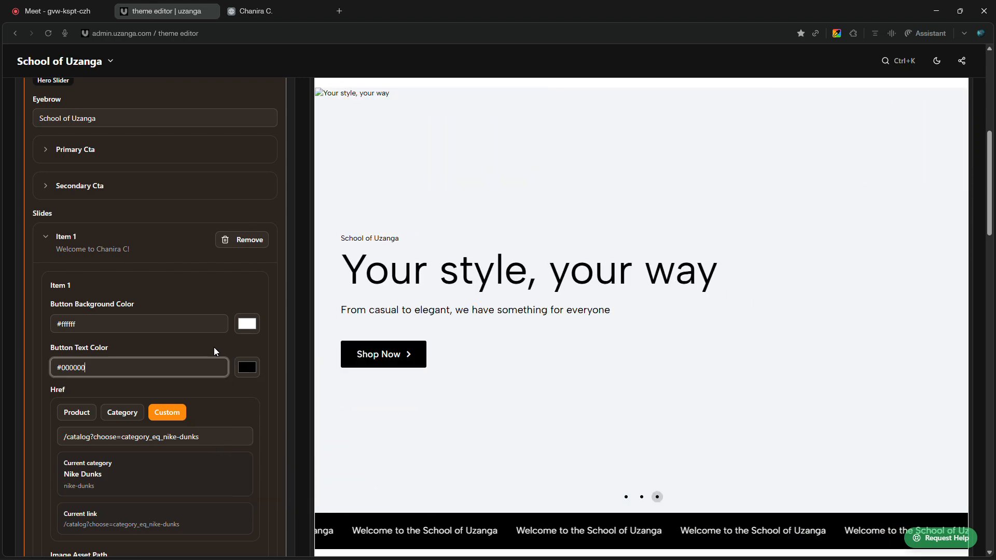
scroll(214, 347, down, 7)
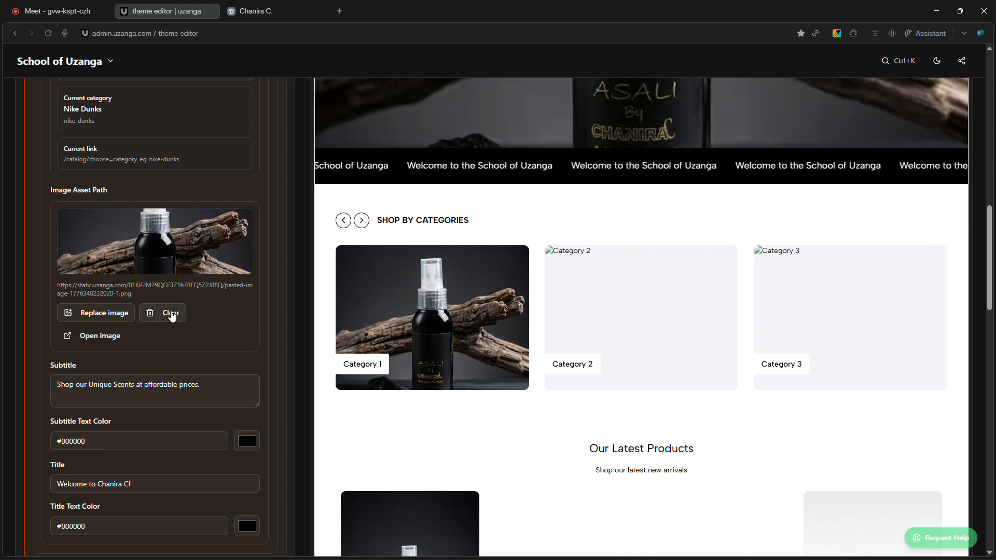
- Copy the hero image from the Chanira C. site and return to the theme editor
click(294, 10)
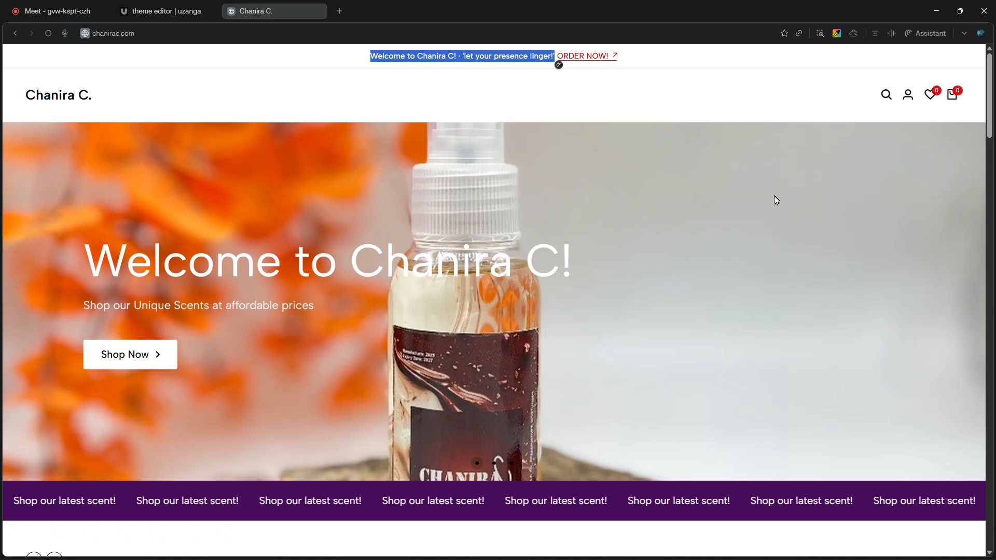
right_click(643, 196)
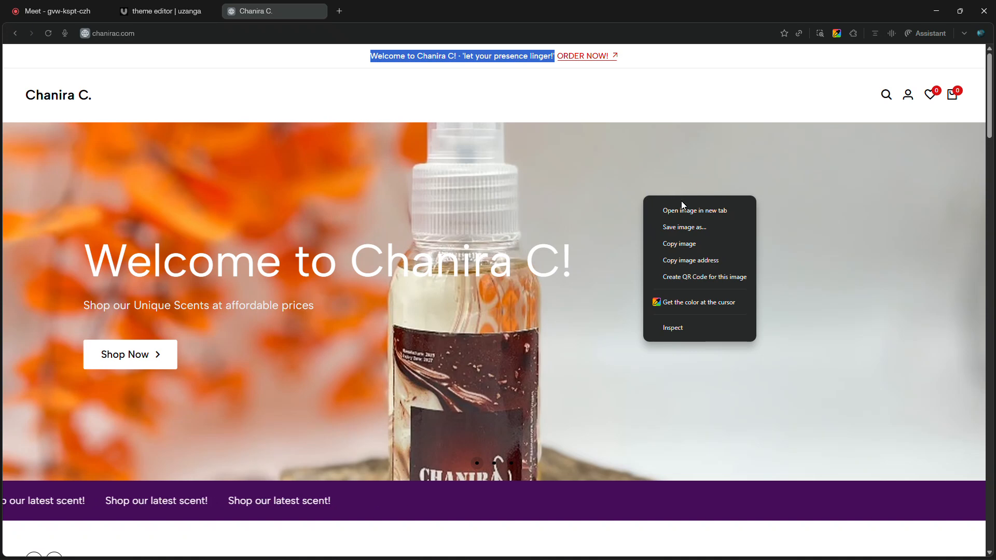
click(677, 247)
click(161, 11)
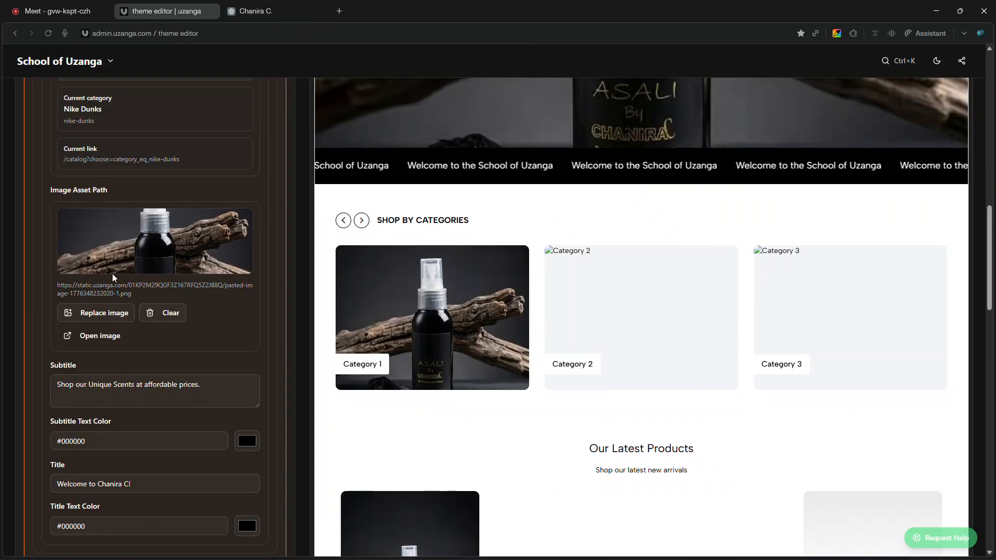
click(99, 314)
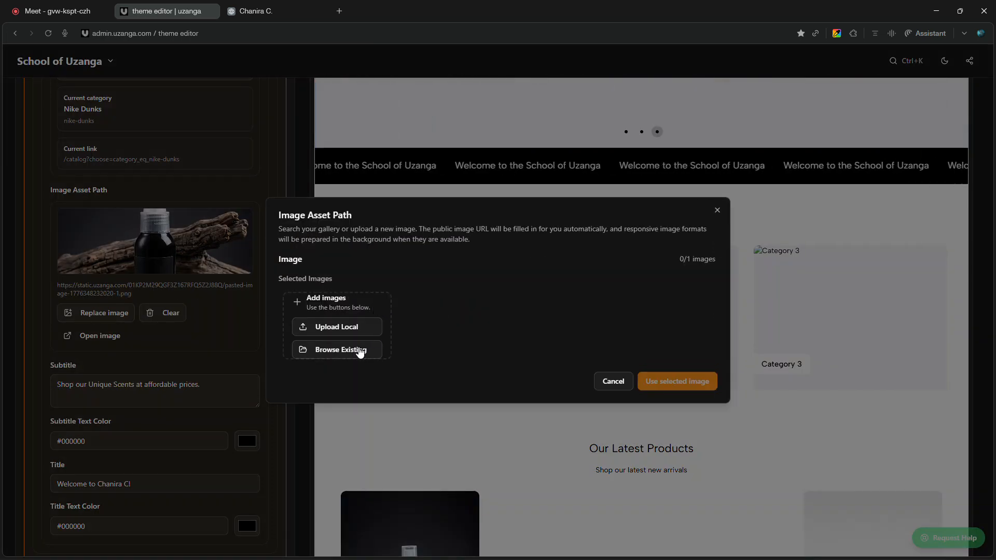
click(265, 11)
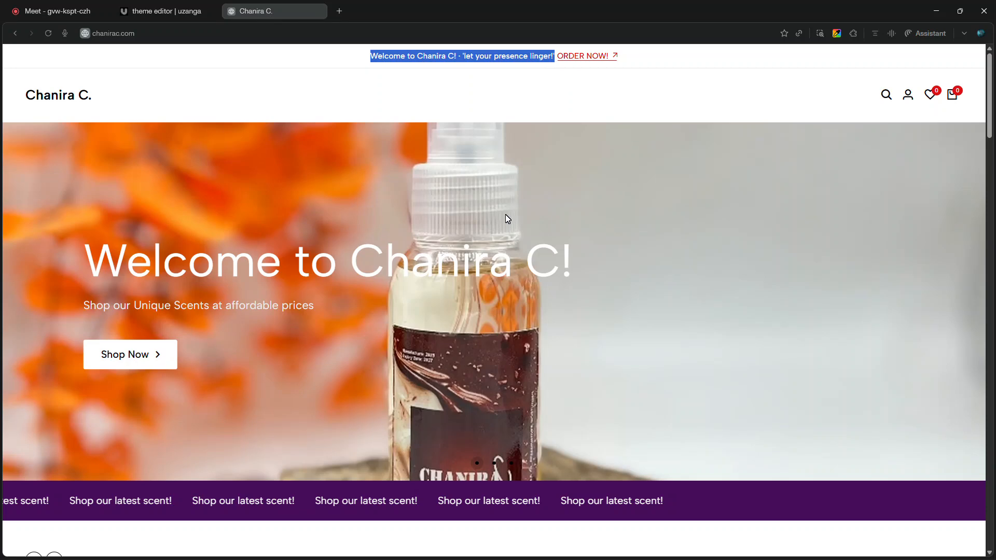
right_click(680, 178)
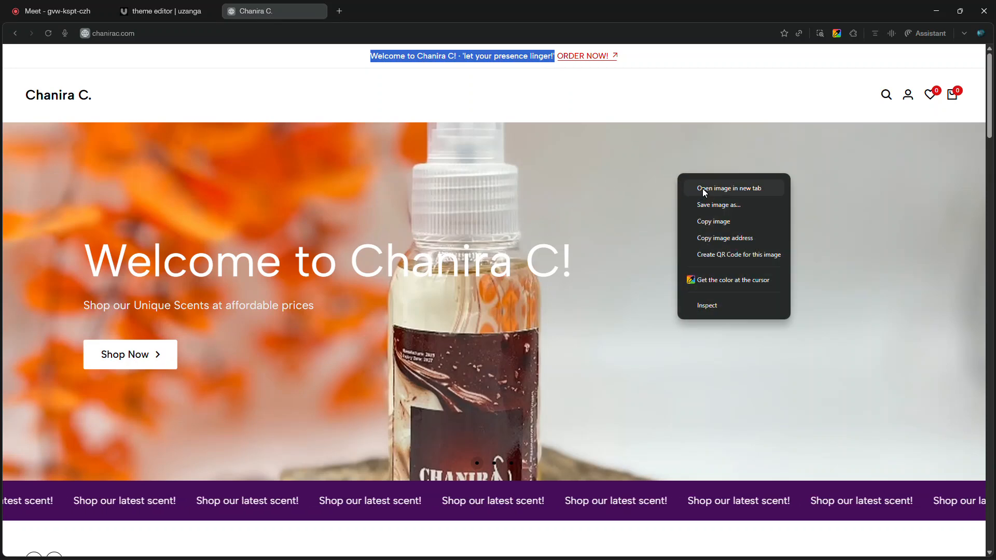
click(724, 205)
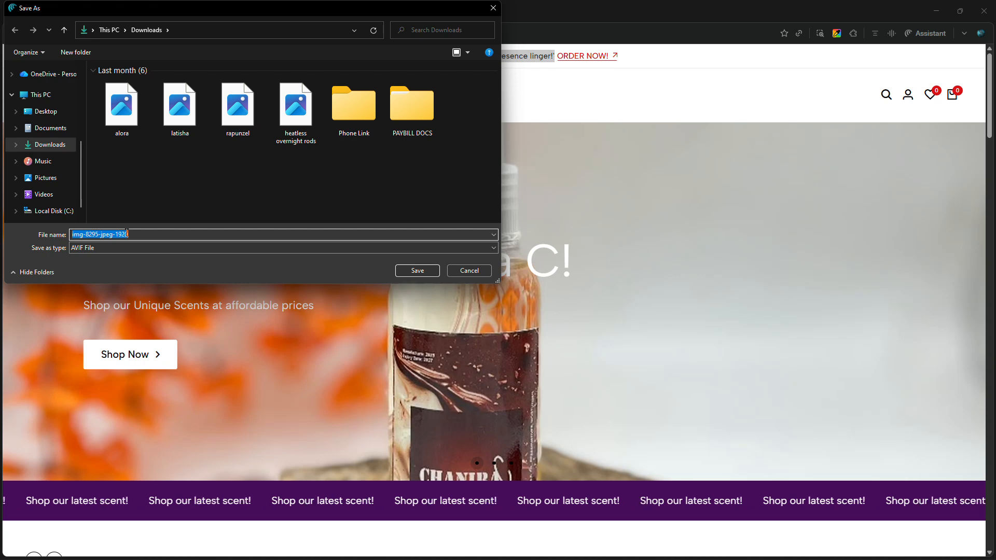
text(hero slider background)
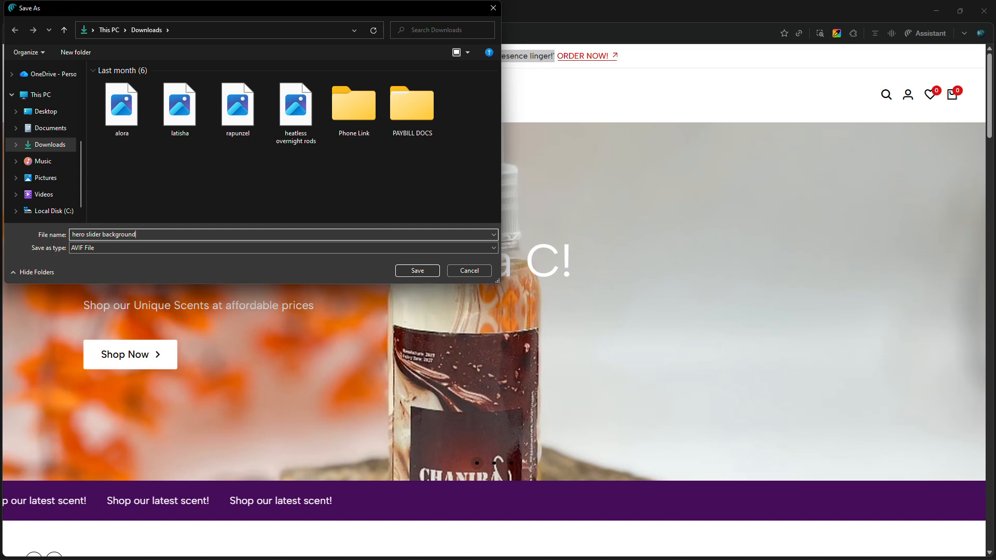
key(Return)
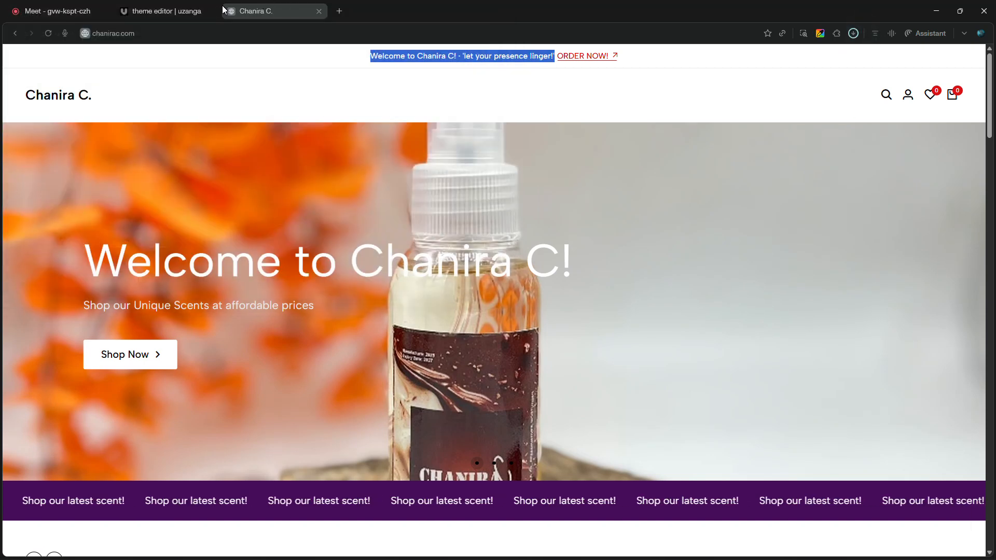
- Try to upload the "hero slider background" file from Downloads as slide Item 1's image
click(164, 13)
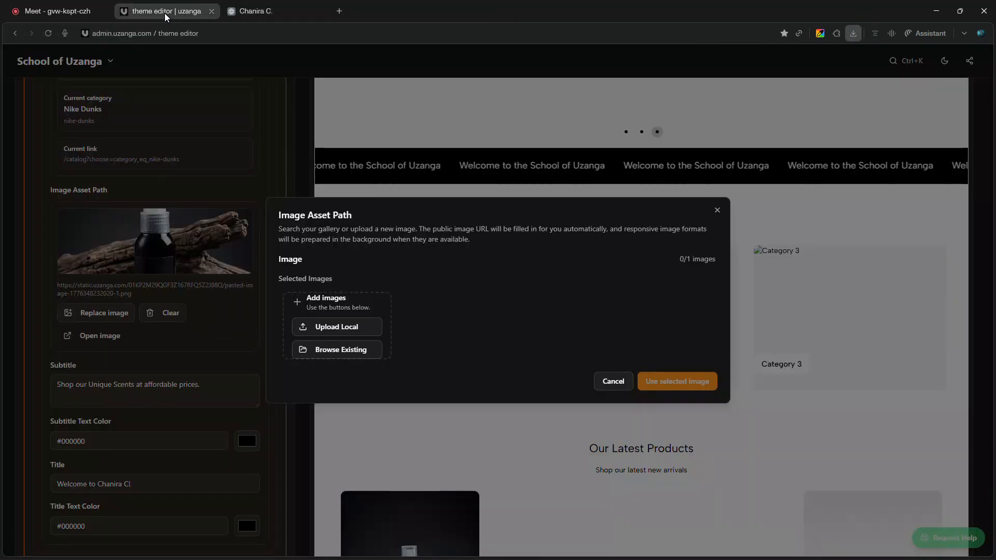
click(366, 331)
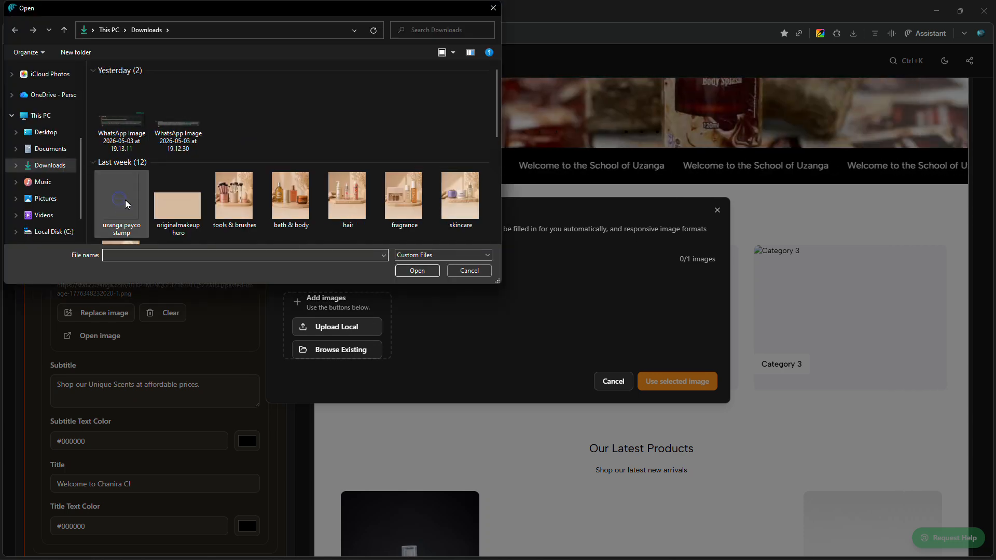
click(46, 169)
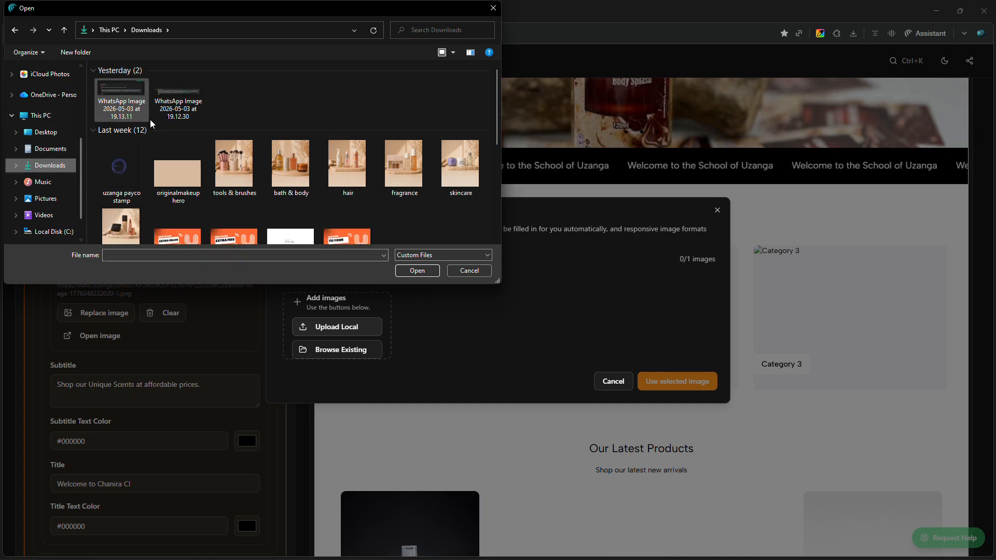
click(427, 256)
click(428, 272)
click(131, 109)
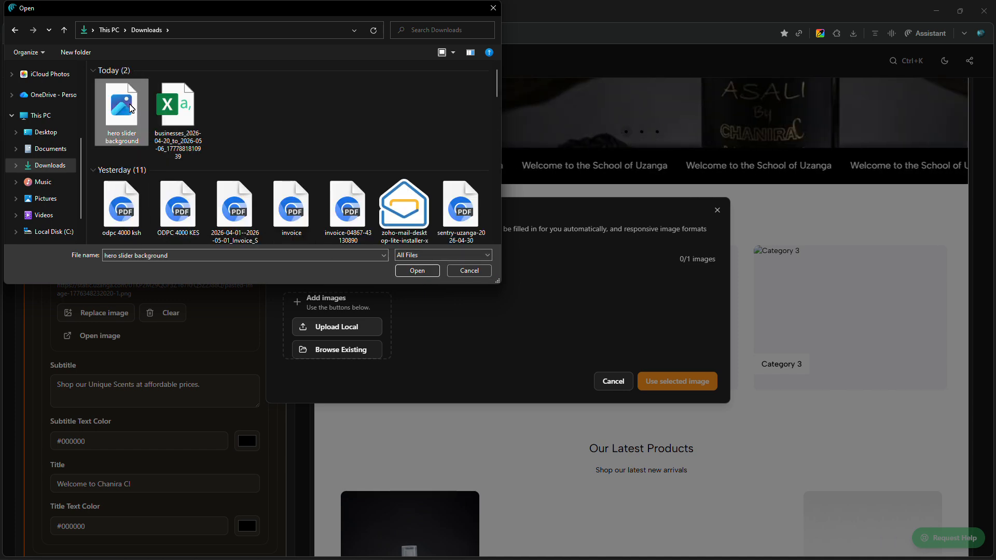
double_click(132, 109)
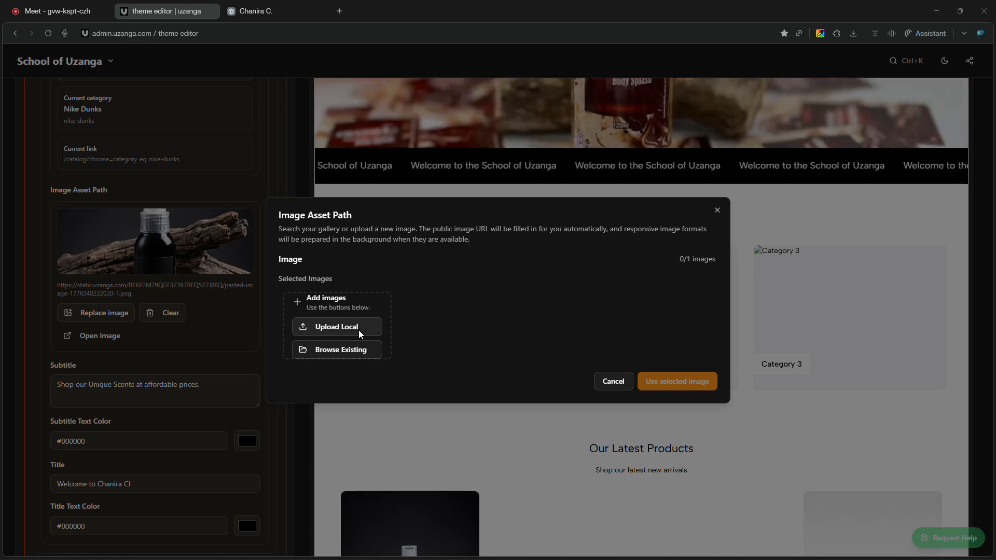
click(476, 271)
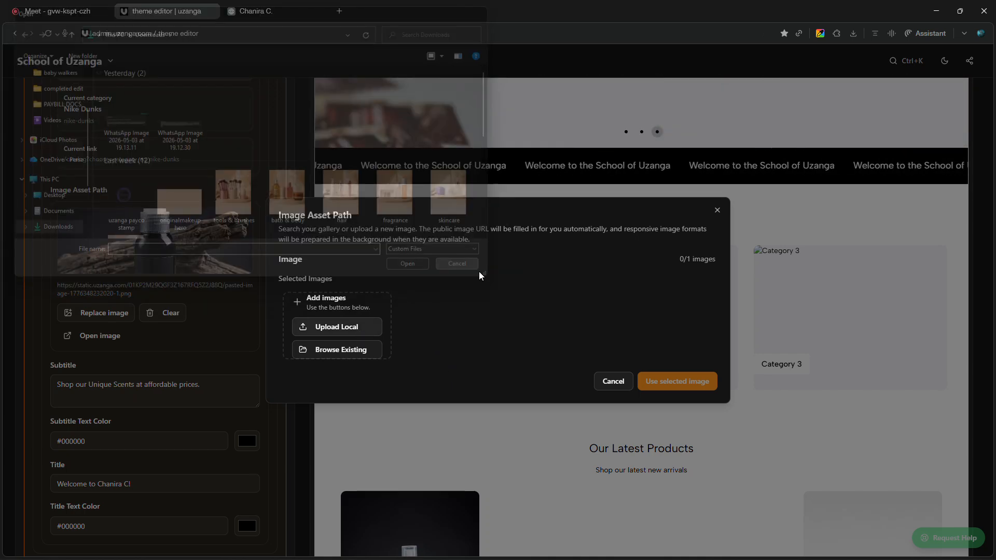
click(332, 333)
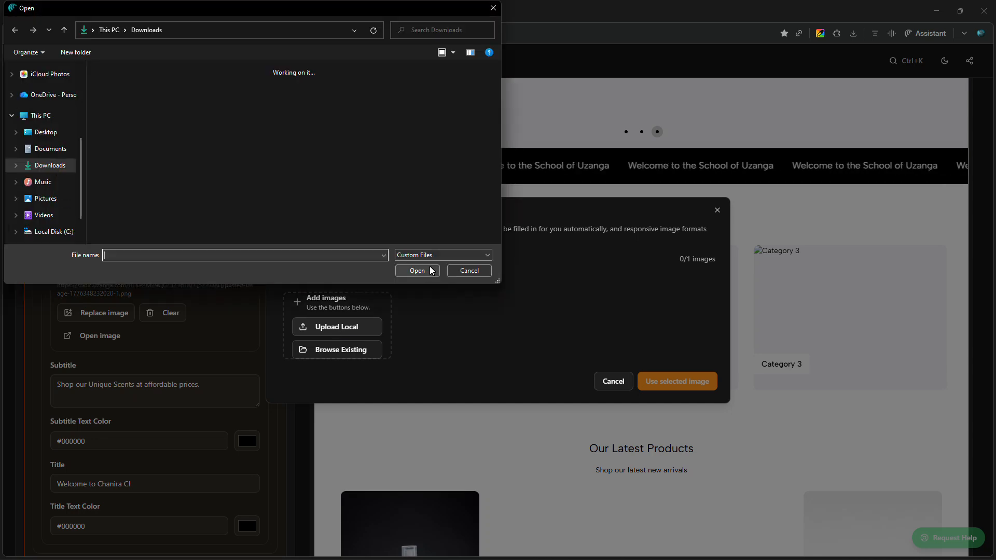
click(469, 270)
- Replace slide Item 1's image with the local file "originalmakeup hero" and save the Hero Slider section
click(317, 331)
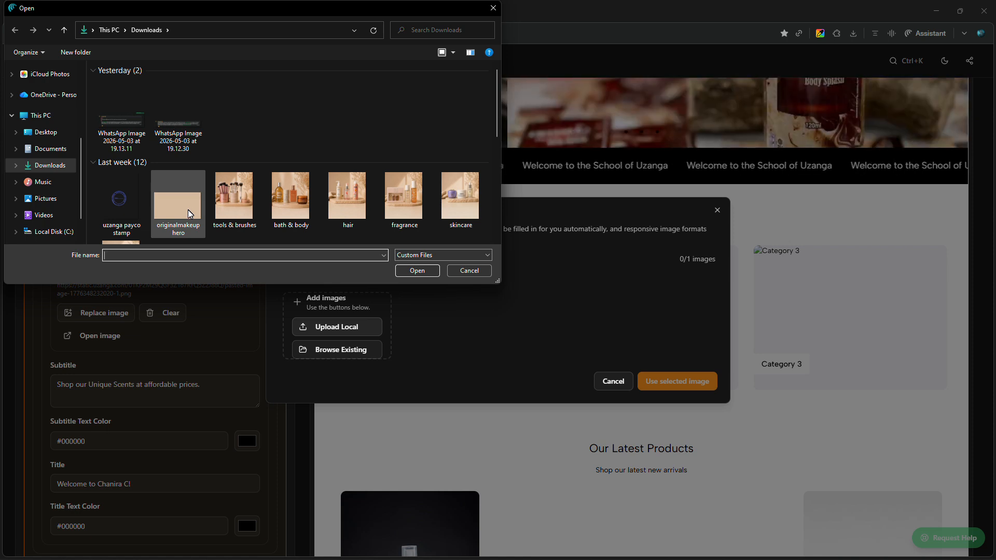
double_click(187, 210)
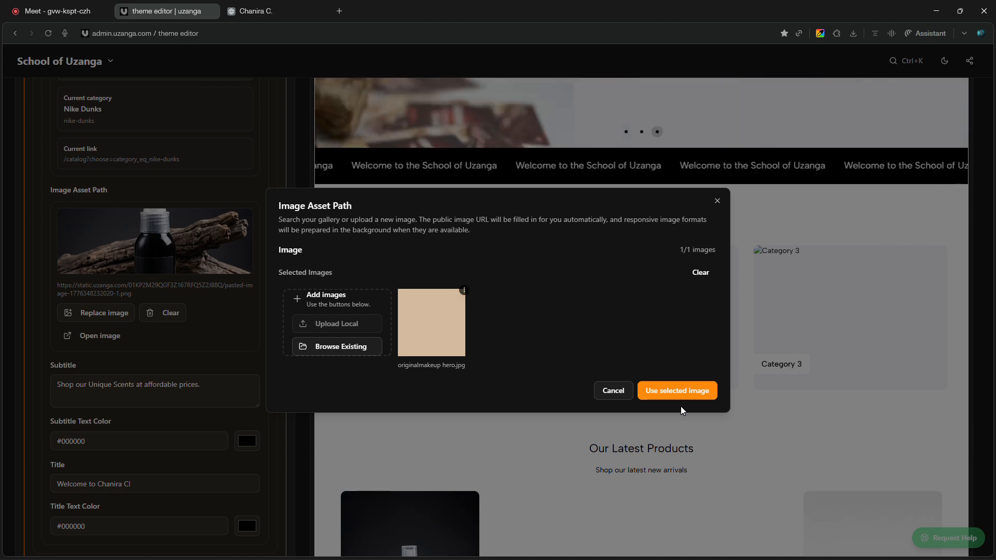
click(692, 394)
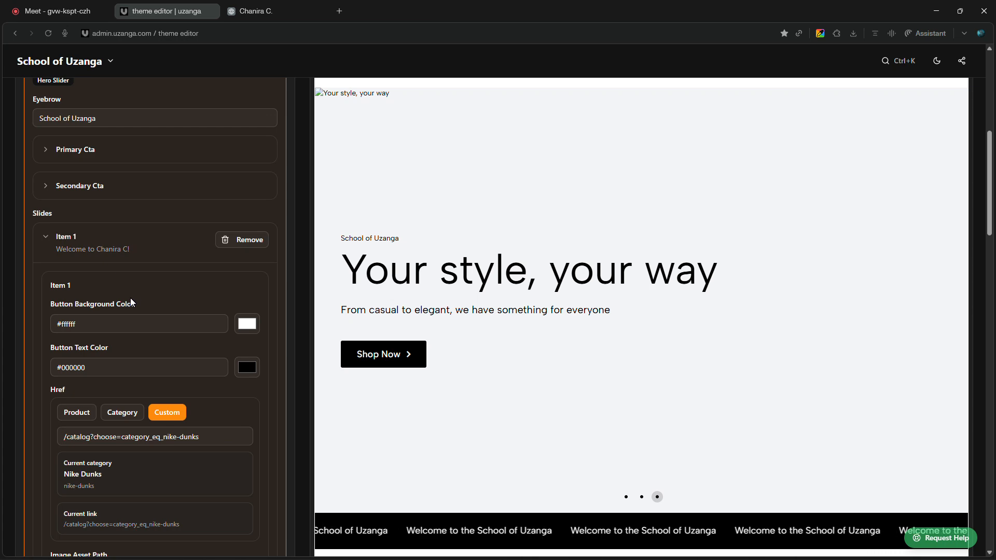
scroll(130, 298, down, 10)
scroll(131, 318, down, 6)
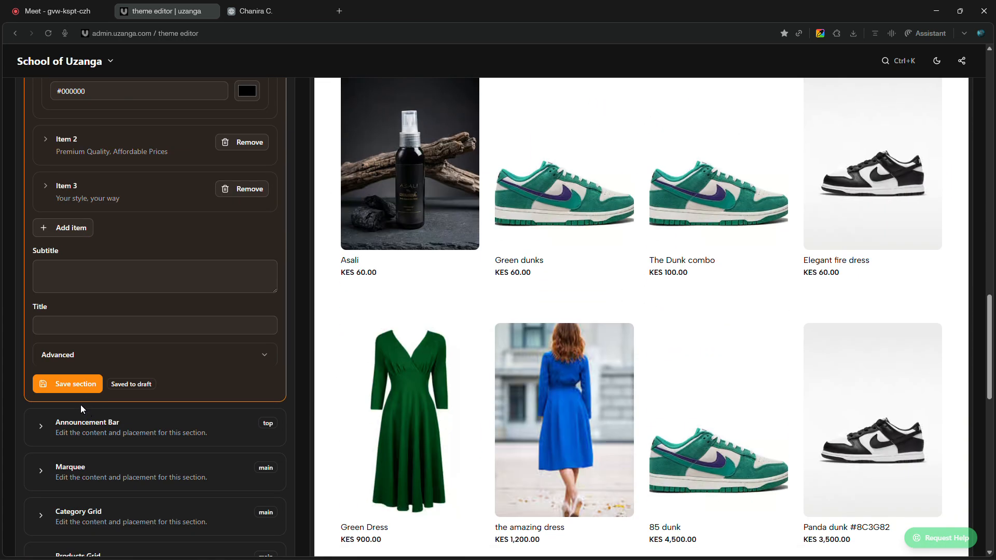
click(76, 385)
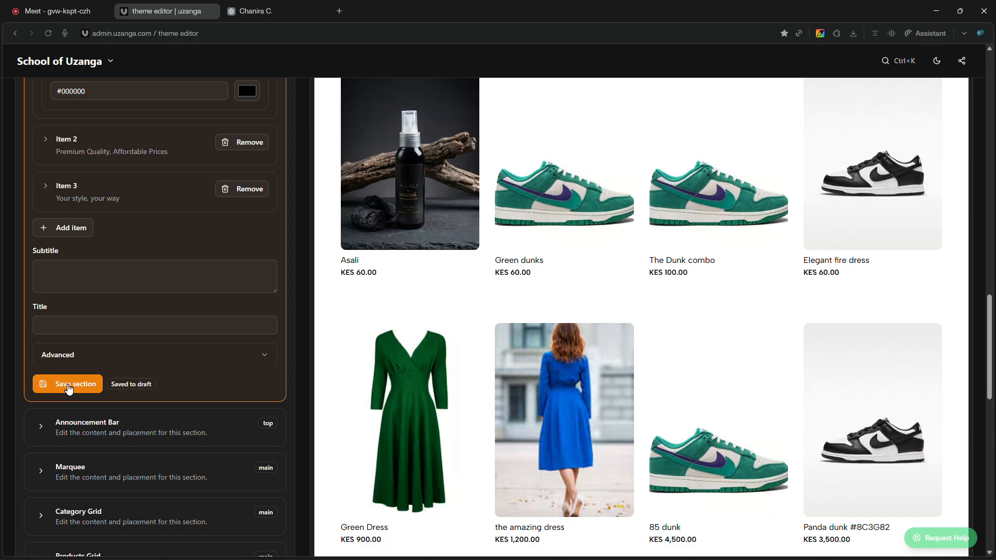
- Check the updated first slide in the preview and look through the settings of slides Item 2 and Item 3
scroll(178, 394, down, 9)
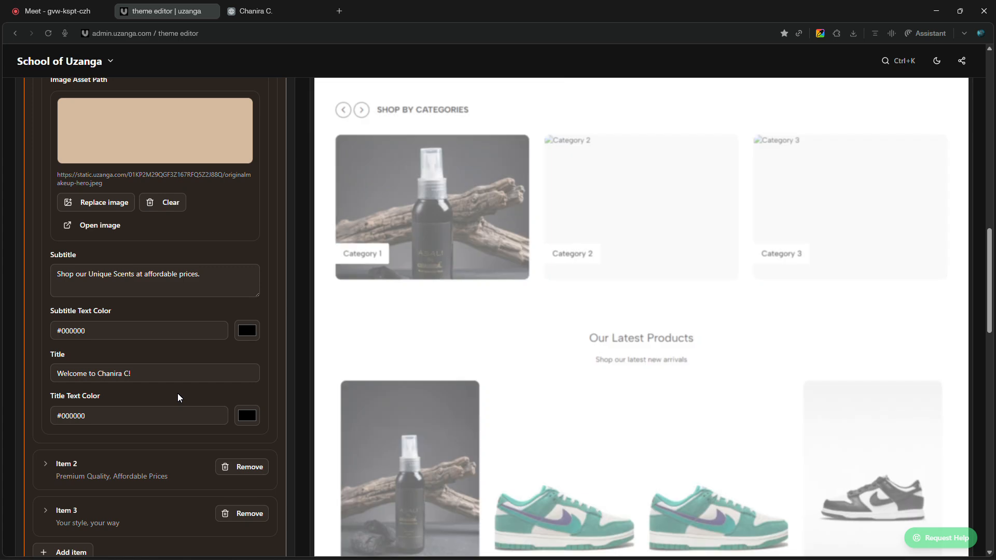
scroll(178, 393, down, 8)
scroll(177, 394, up, 15)
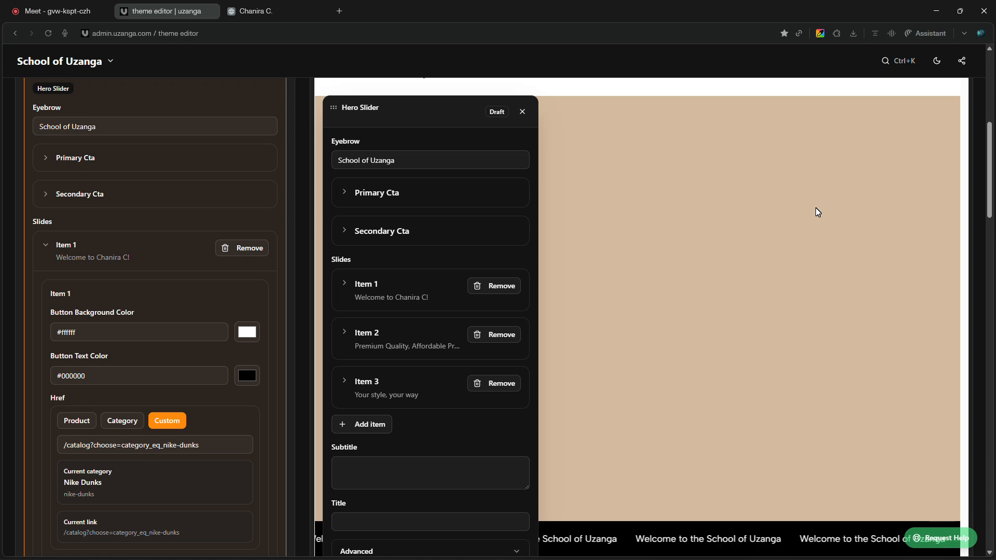
scroll(818, 212, down, 1)
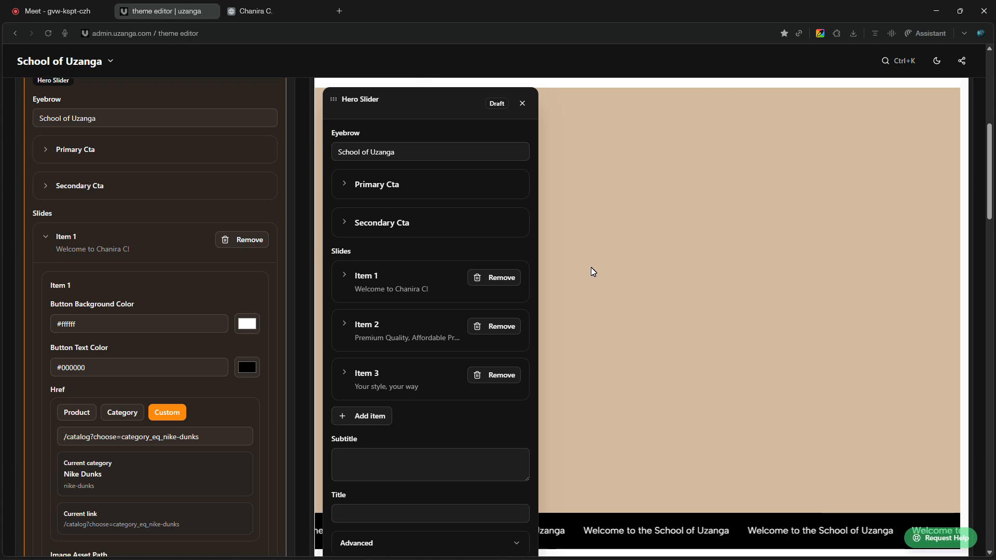
click(523, 104)
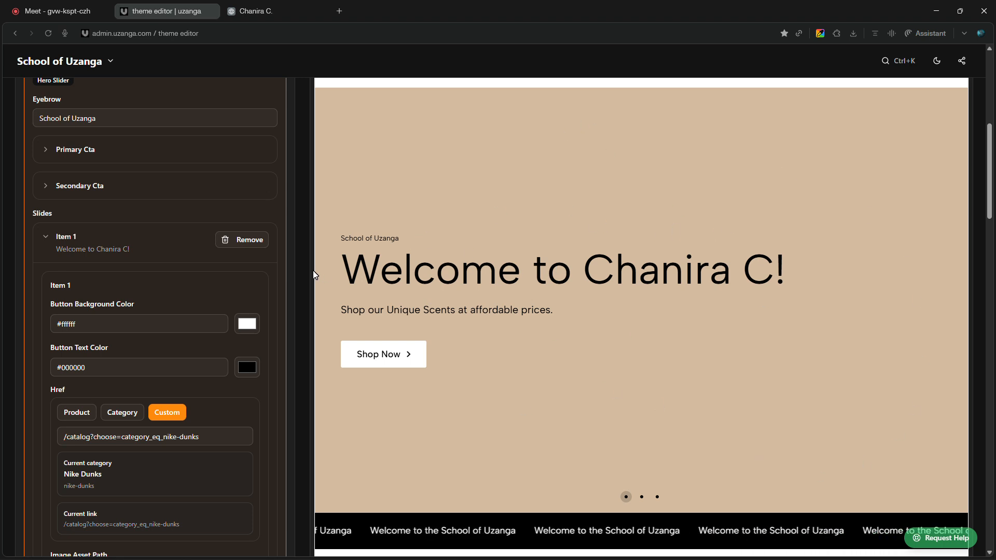
click(67, 235)
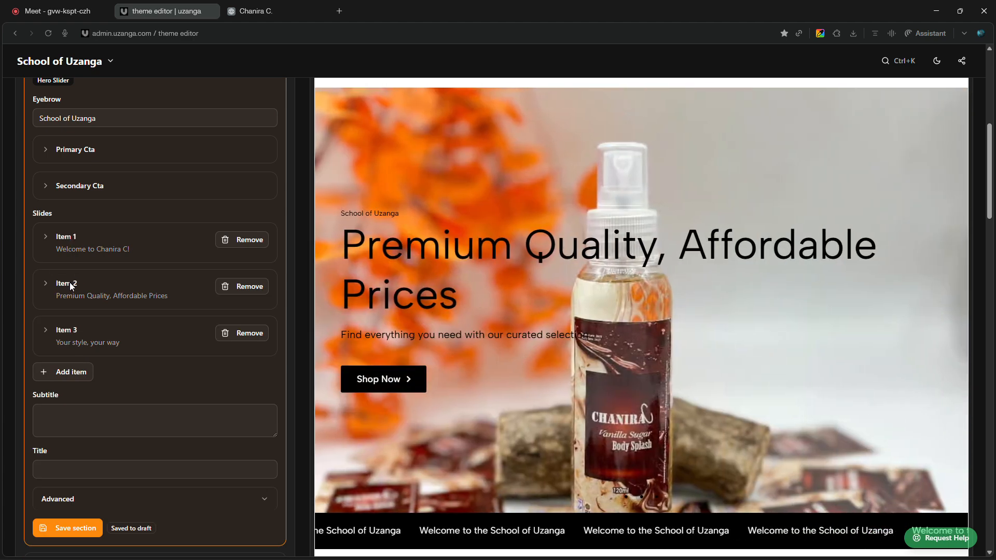
click(70, 284)
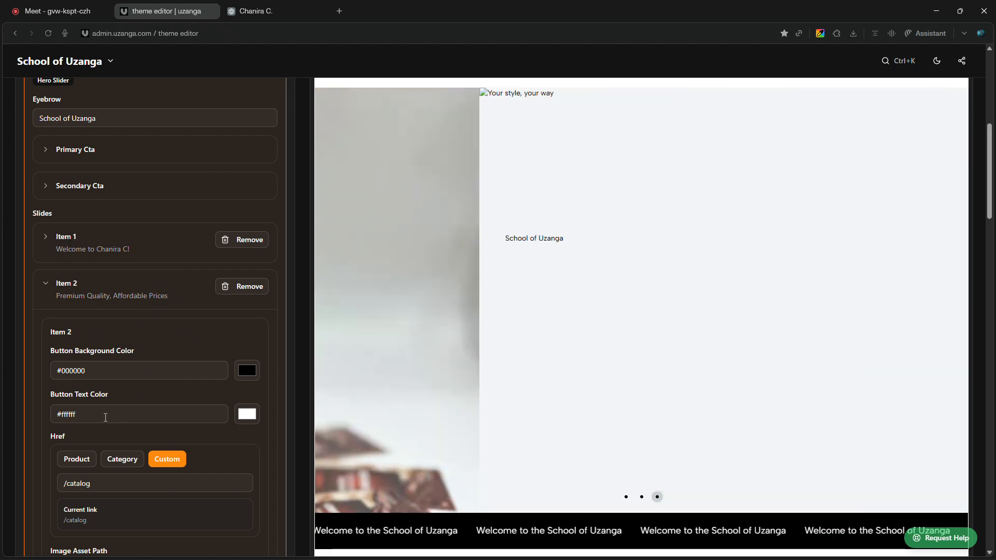
click(61, 280)
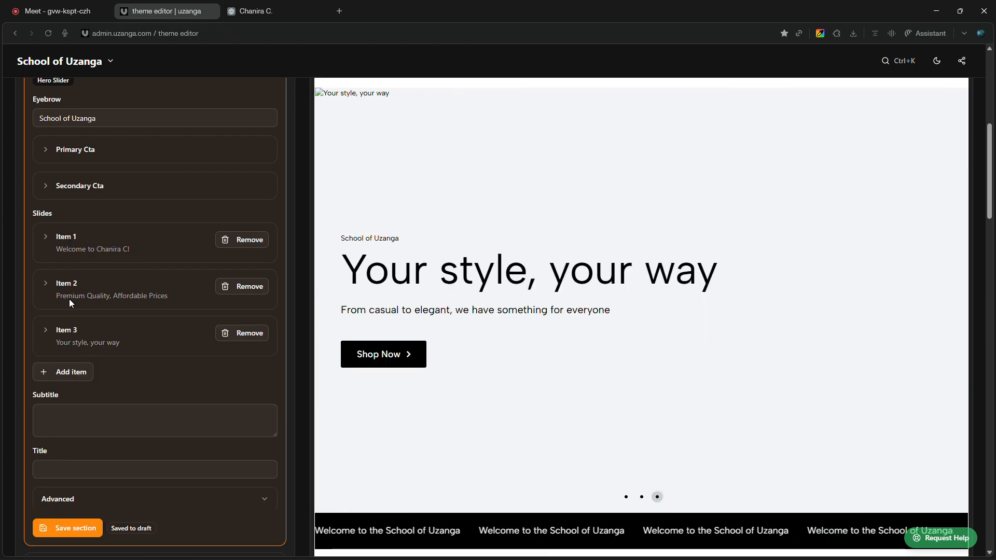
click(60, 332)
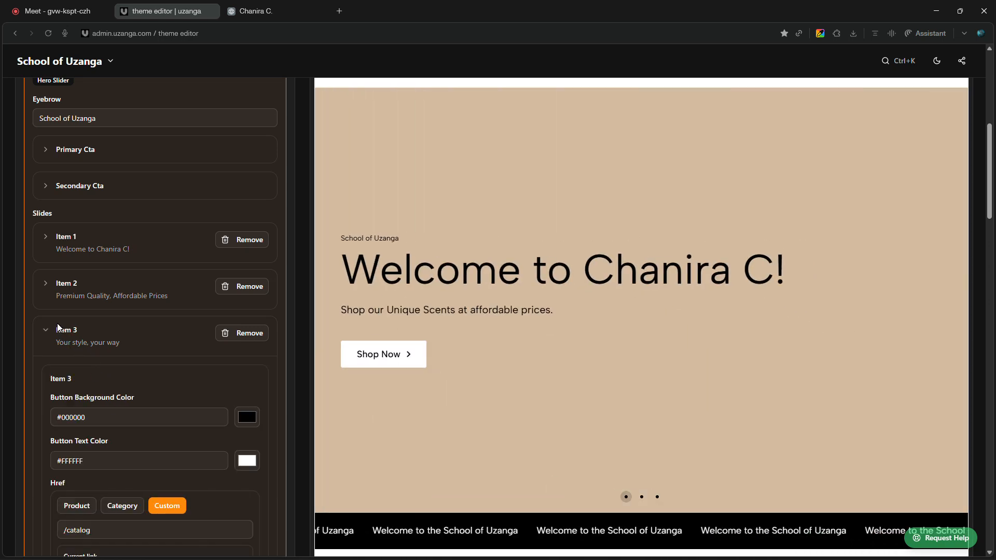
click(61, 332)
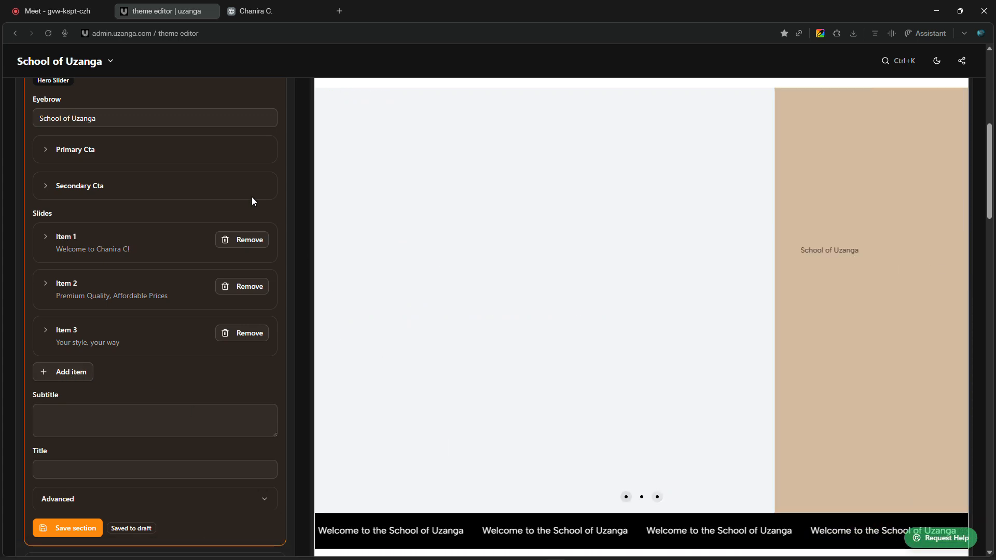
- Collapse the Hero Slider section and open the Marquee section's settings
scroll(99, 211, up, 2)
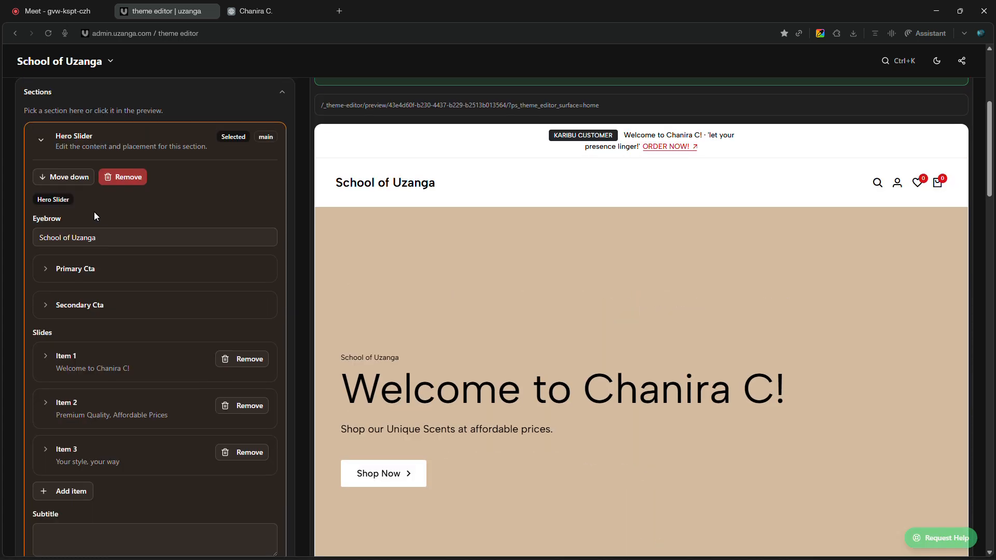
click(38, 142)
scroll(37, 140, up, 1)
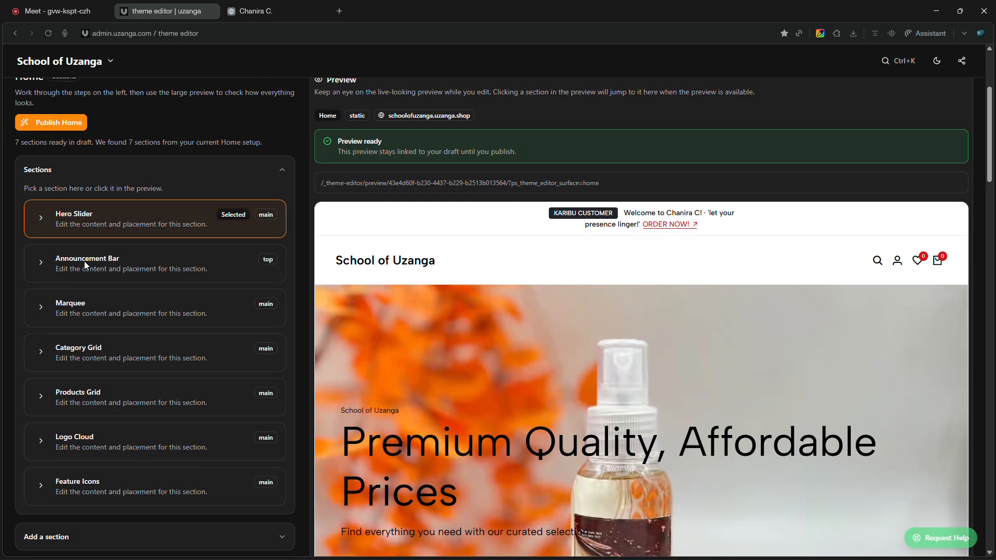
click(68, 307)
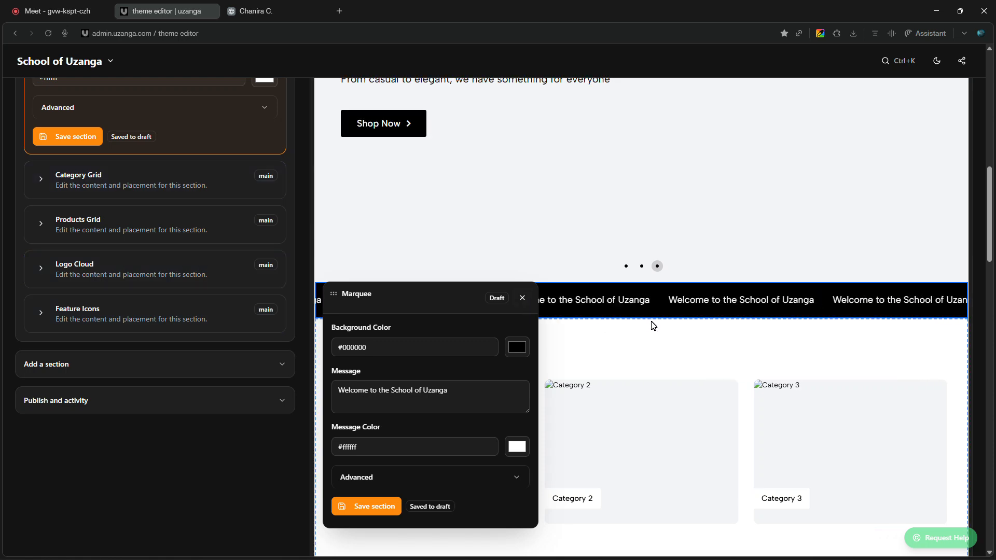
- Replace the marquee message with "Delivery takes 15 to 20days.", save the section and dismiss its floating editor
scroll(150, 299, up, 5)
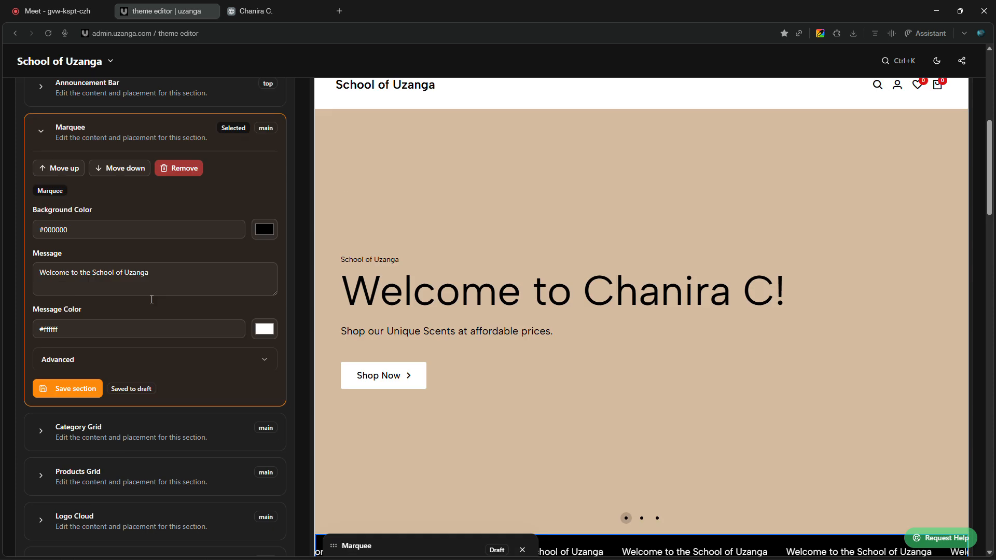
click(151, 284)
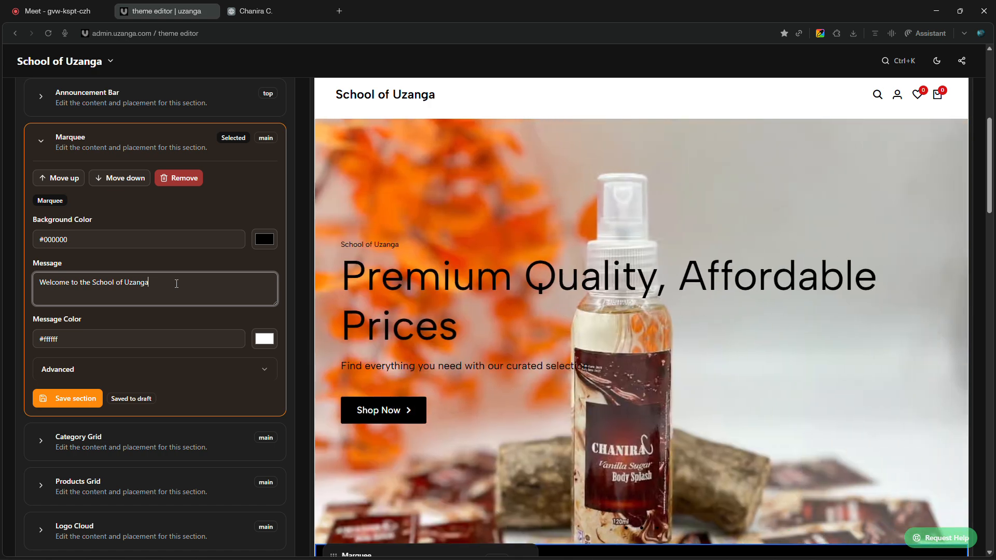
key(ctrl+a)
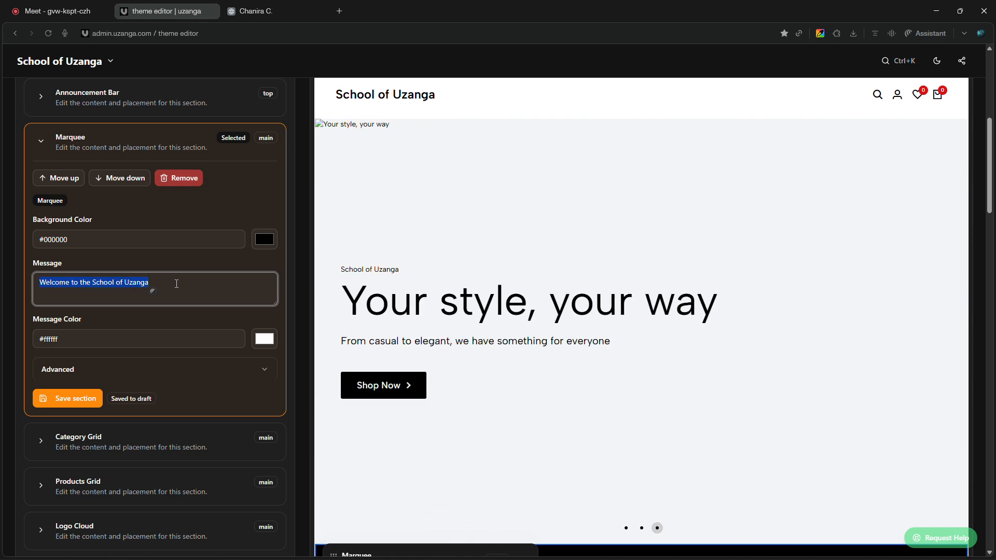
text(Delivery takes )
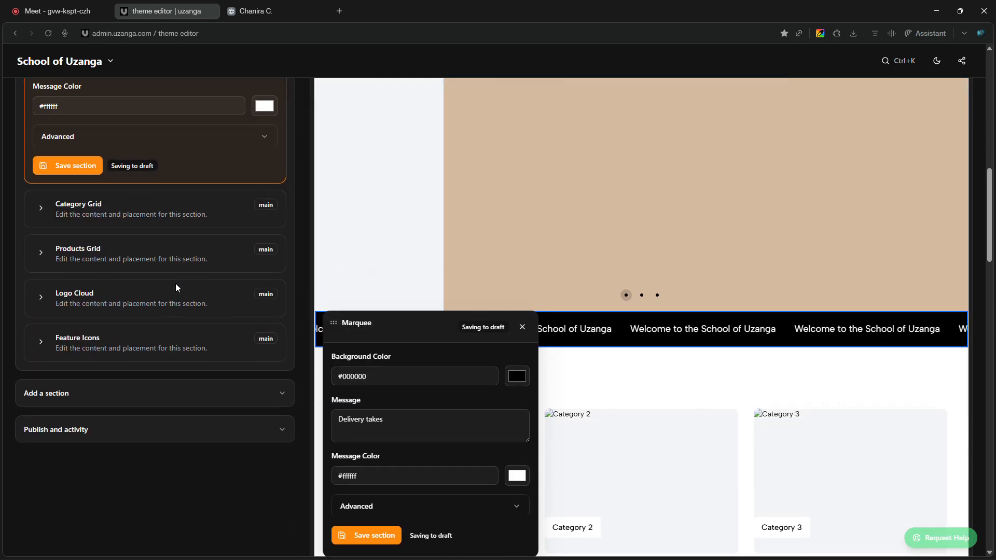
text(15)
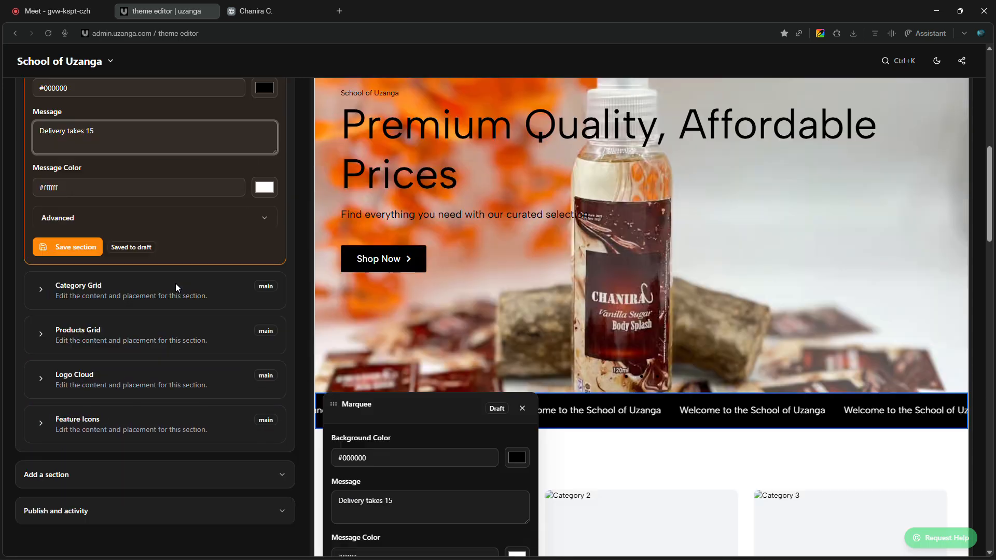
text( to 20days)
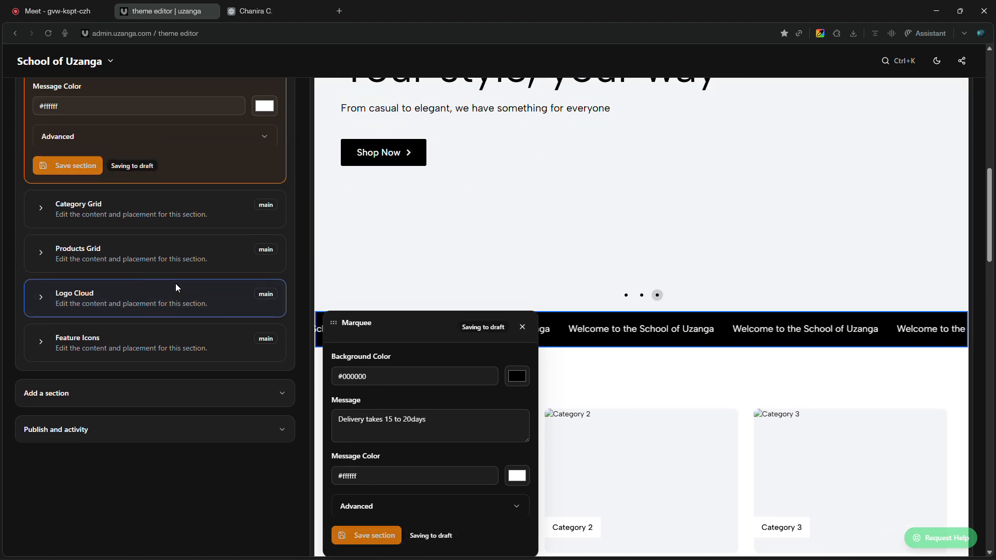
text(.)
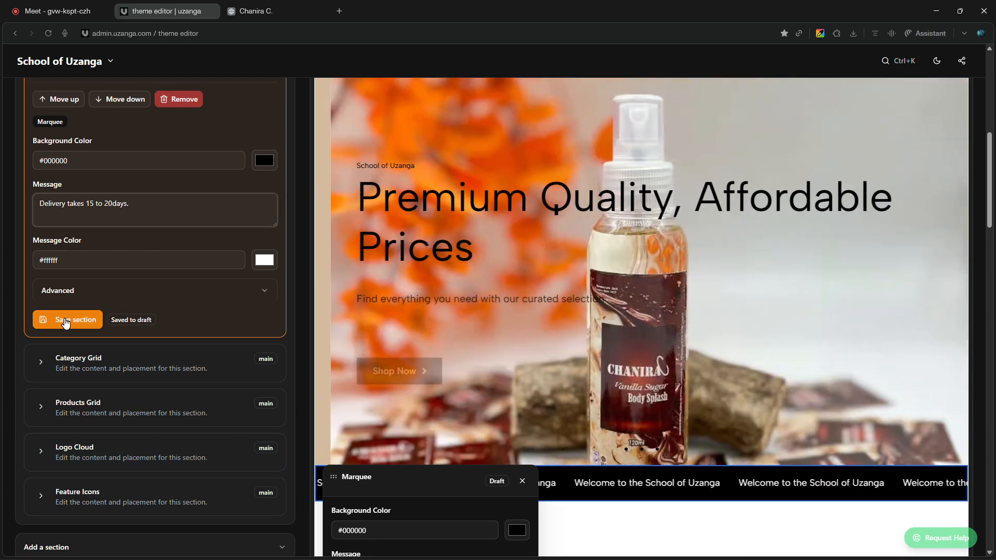
click(67, 319)
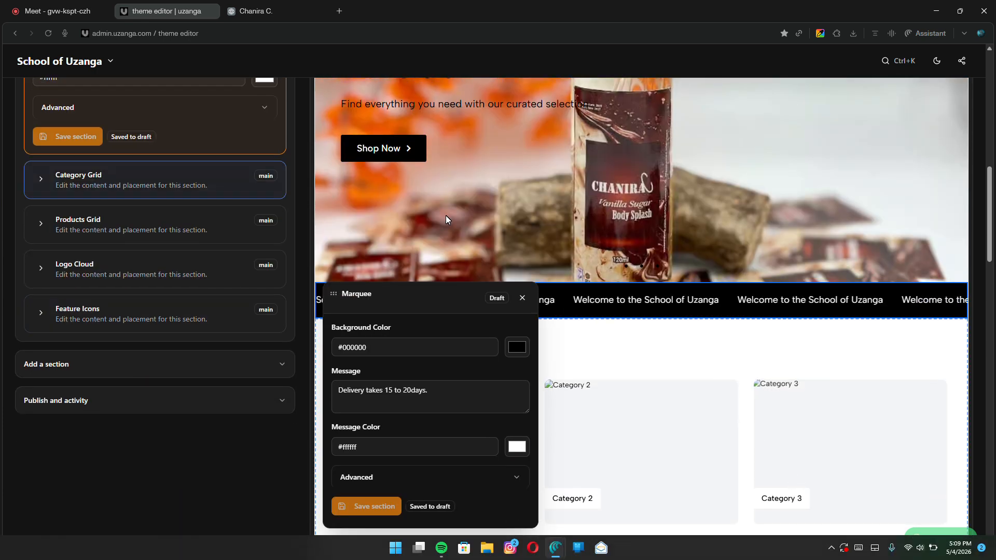
click(523, 298)
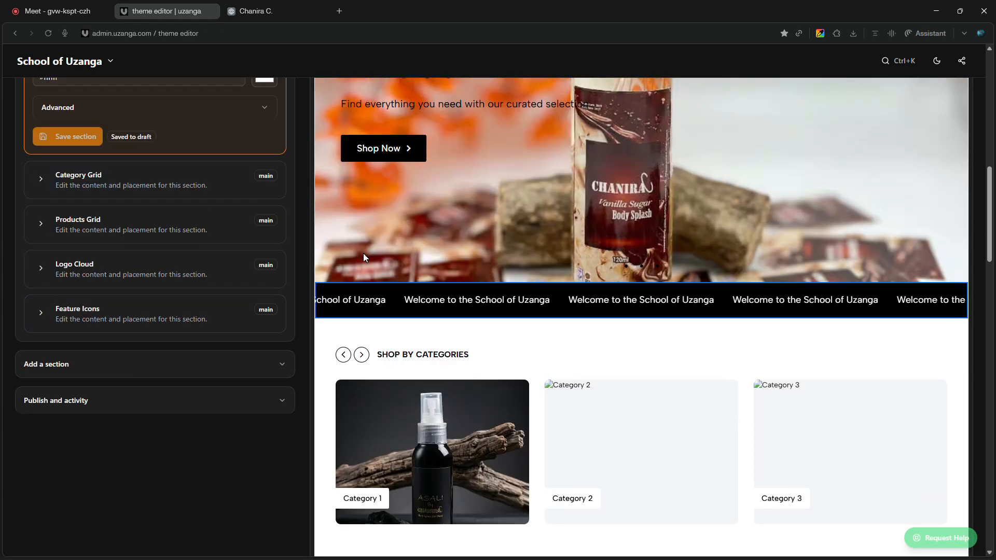
scroll(119, 339, down, 1)
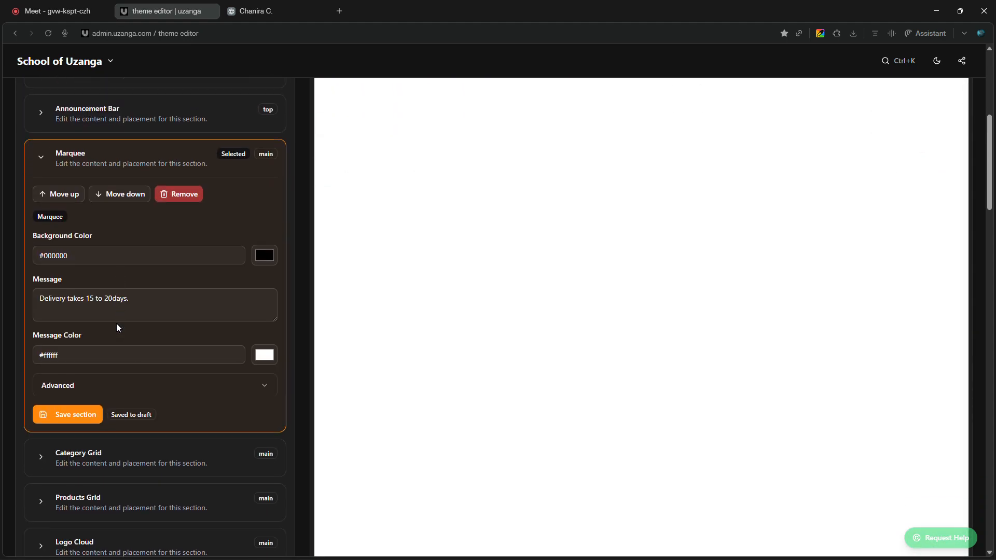
scroll(92, 284, down, 4)
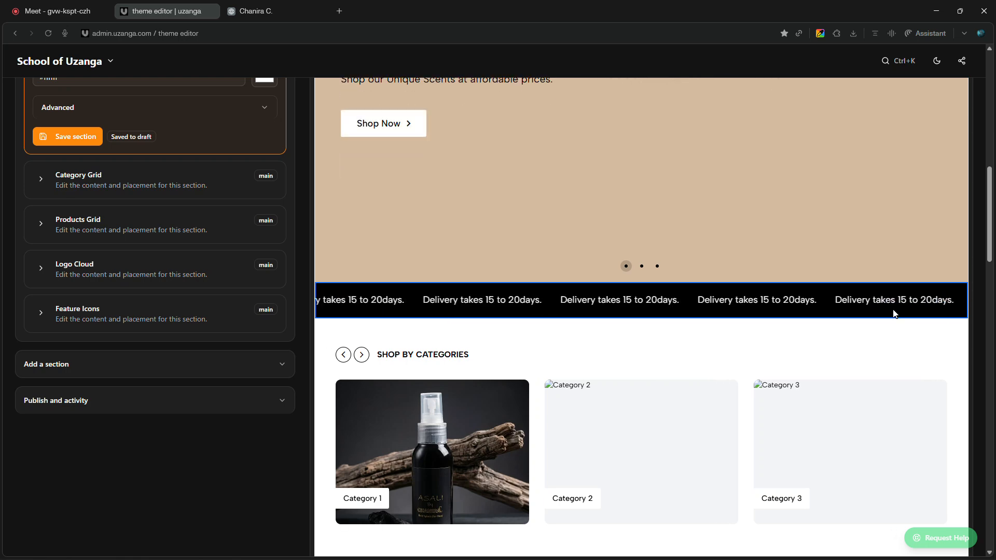
- Pick the dark orange #a24a02 (RGB 162, 74, 2) as the marquee's background color
scroll(211, 224, up, 2)
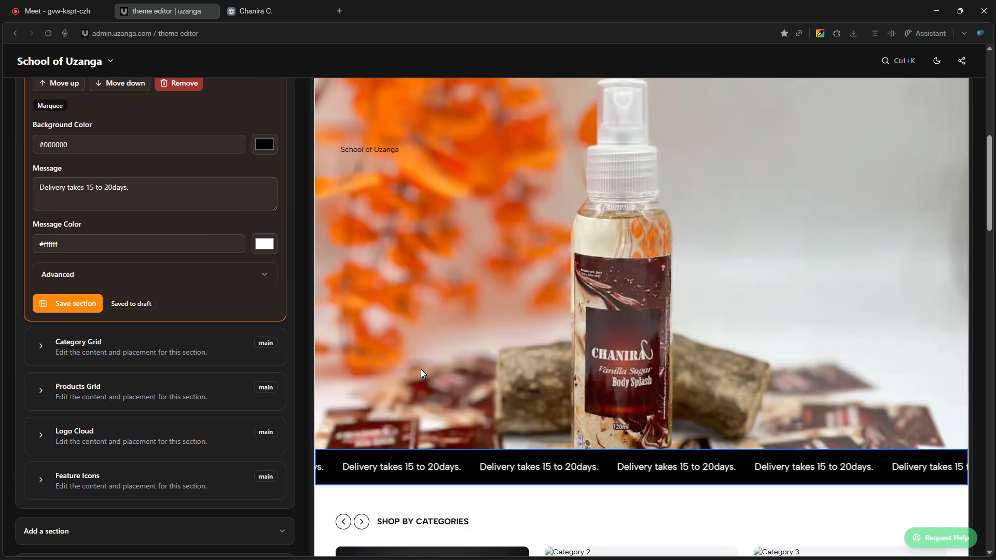
click(274, 152)
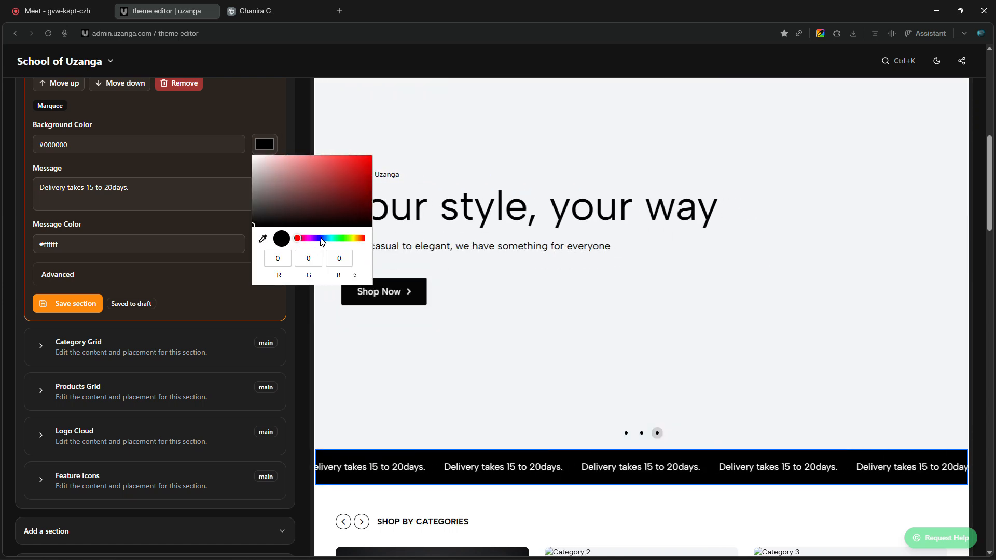
click(319, 238)
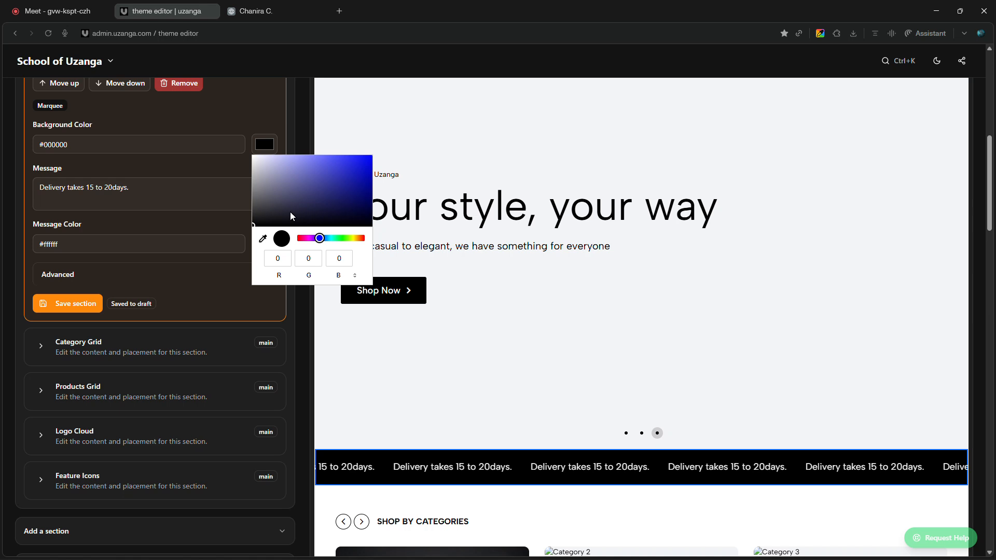
click(356, 238)
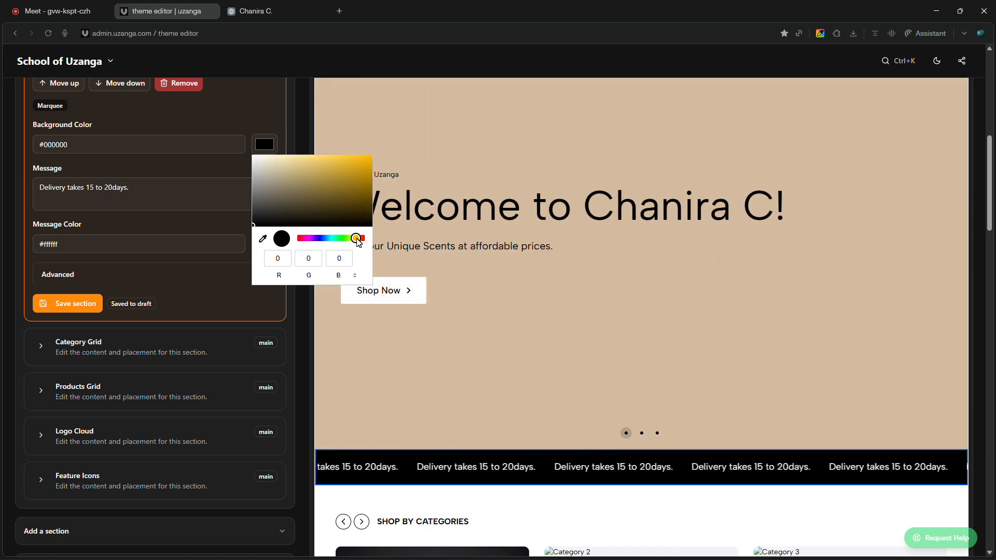
click(362, 239)
click(359, 238)
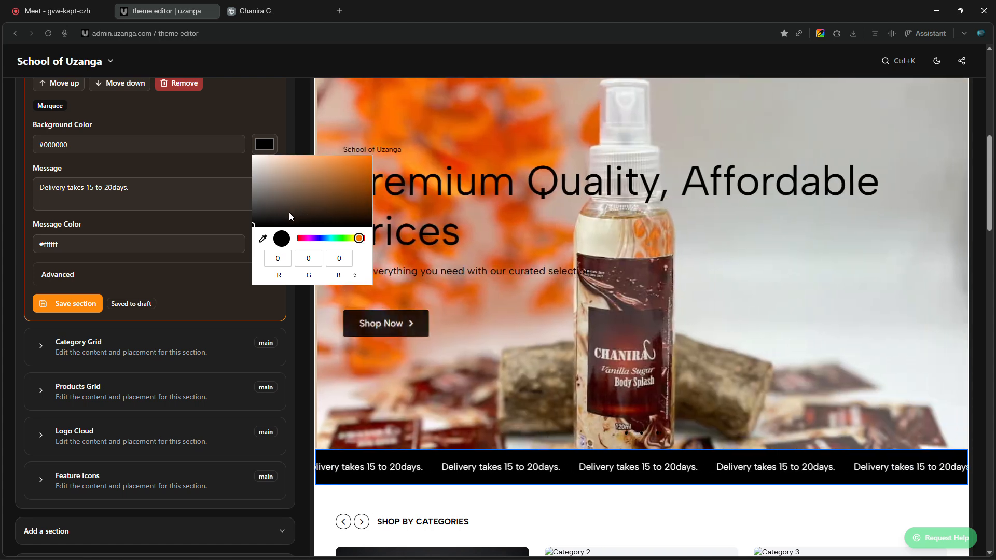
click(346, 168)
scroll(350, 173, down, 4)
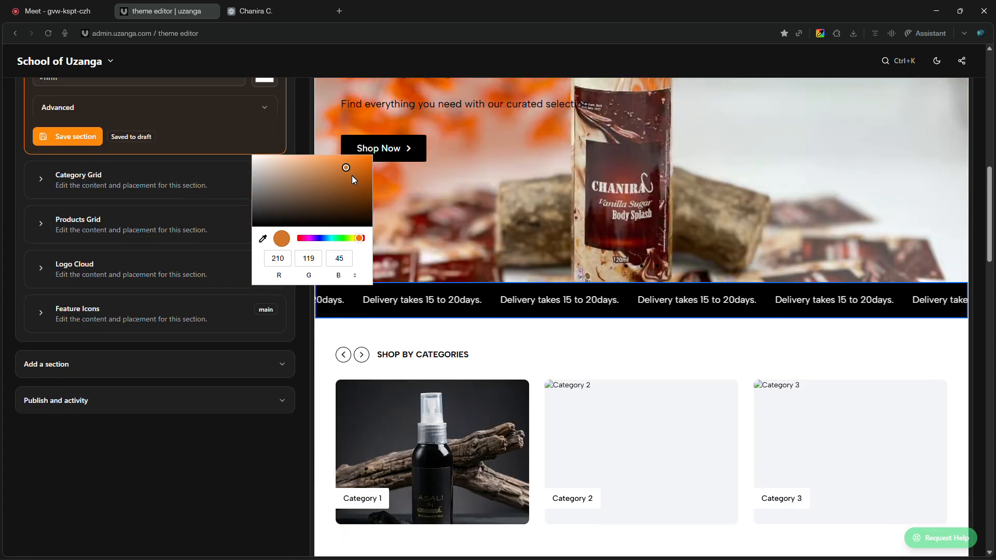
click(363, 166)
mouse_move(362, 166)
mouse_down()
mouse_move(359, 183)
mouse_move(369, 180)
mouse_up()
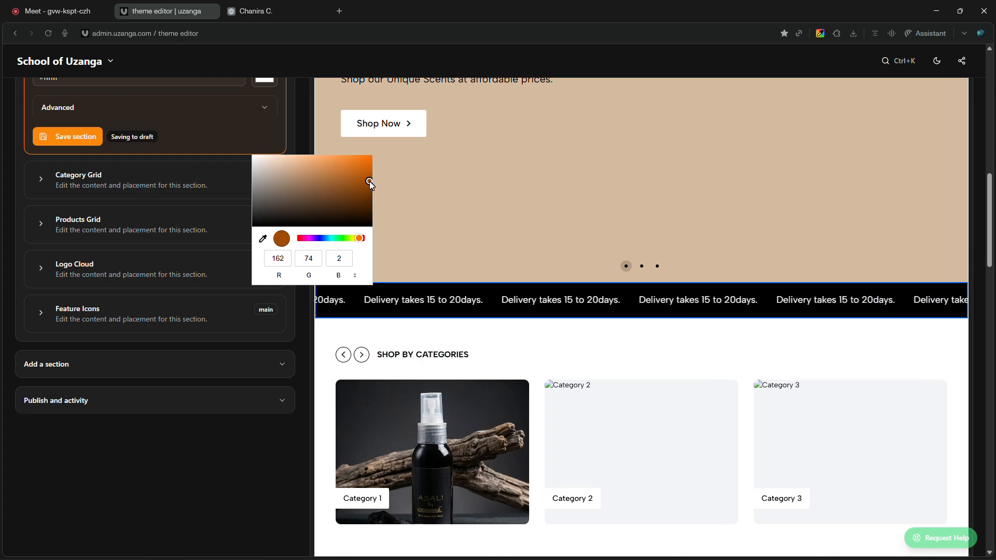
click(250, 156)
- Save the Marquee section's new background color and dismiss its floating editor
scroll(76, 216, up, 1)
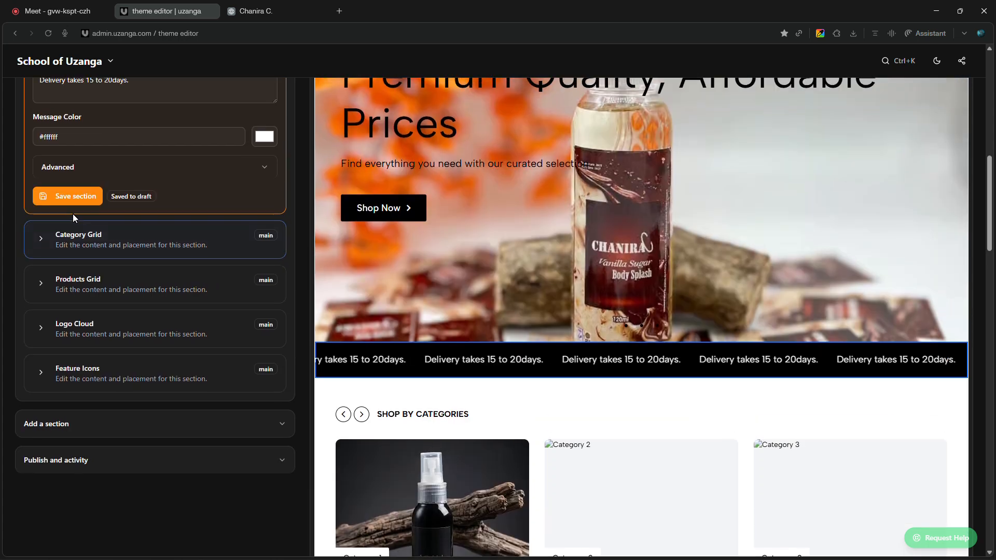
click(70, 197)
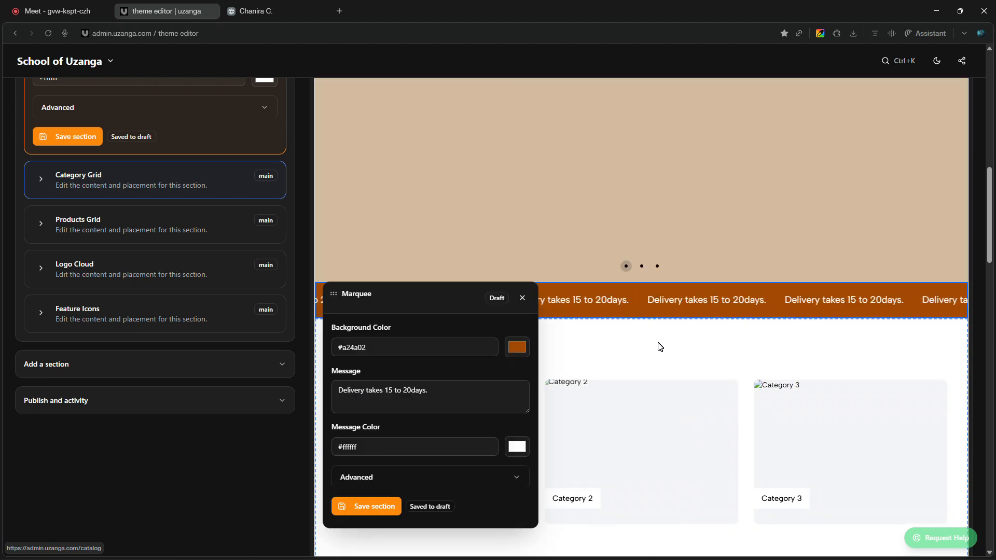
click(523, 297)
- Review the home page preview from the announcement bar and hero slider down to the marquee and category section
scroll(584, 358, up, 3)
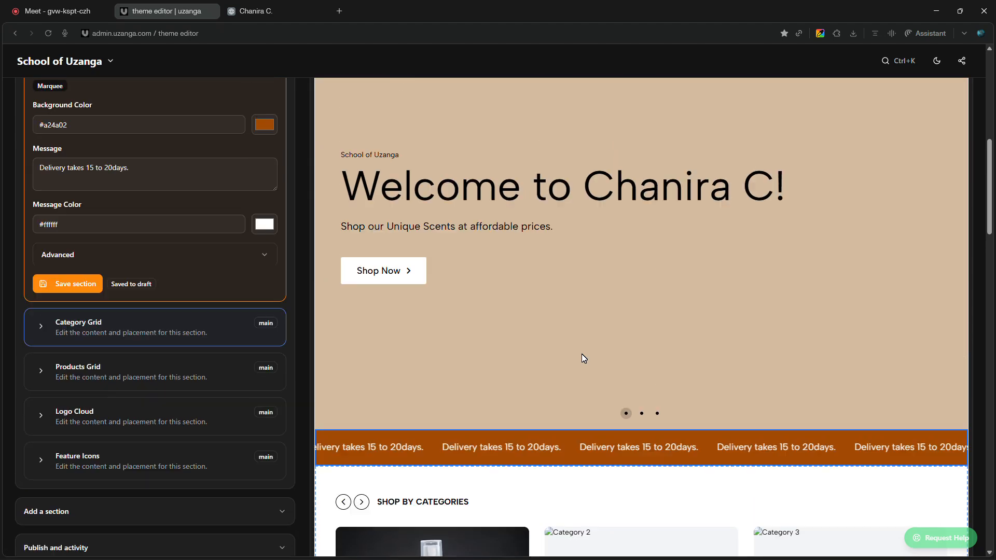
scroll(581, 354, up, 4)
scroll(581, 353, down, 5)
scroll(582, 358, down, 1)
scroll(567, 291, down, 1)
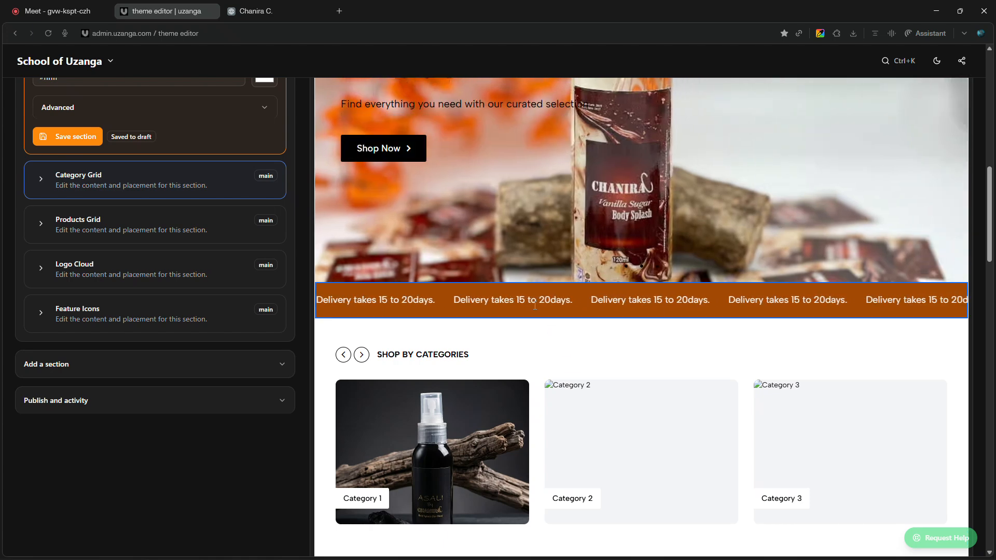
scroll(408, 187, up, 3)
scroll(545, 218, up, 7)
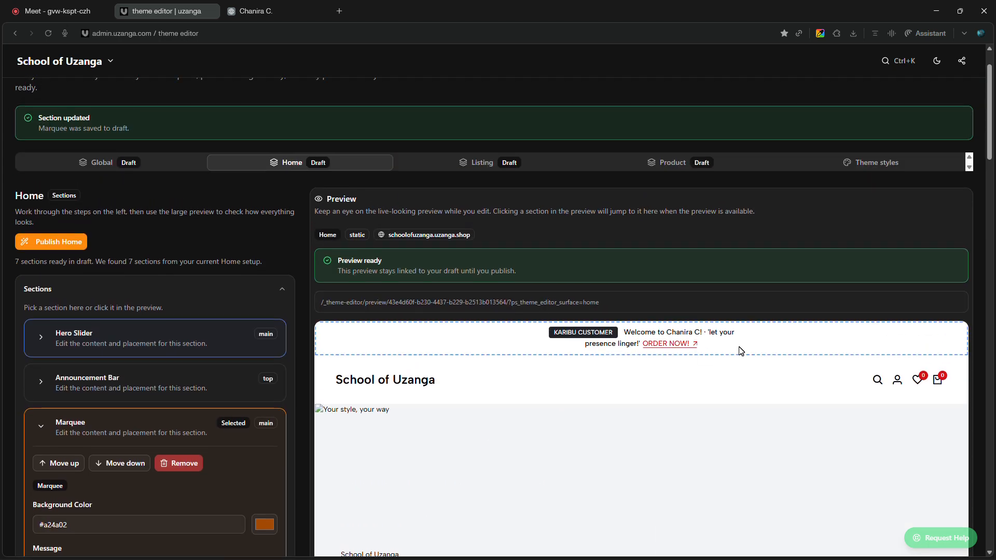
scroll(591, 384, down, 10)
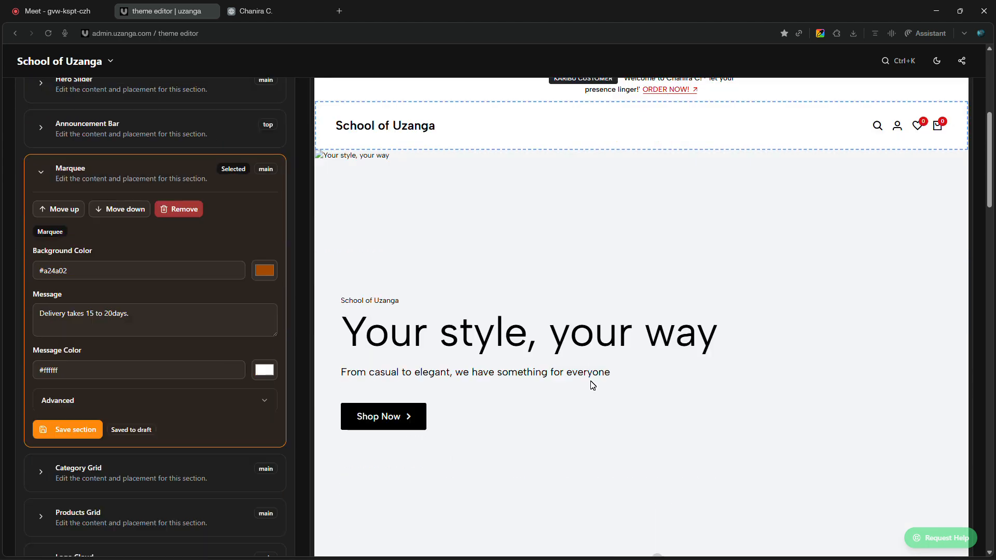
scroll(591, 384, down, 2)
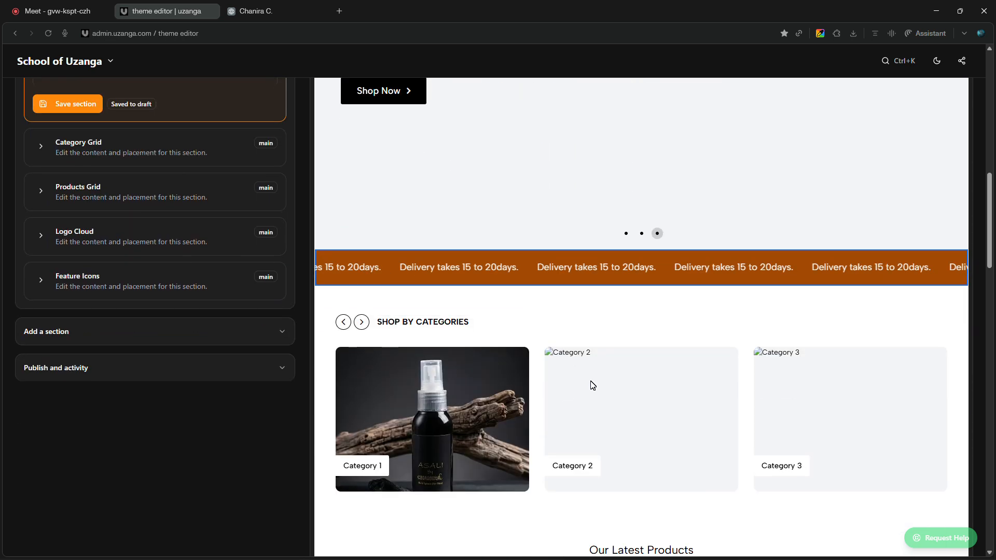
scroll(571, 294, up, 10)
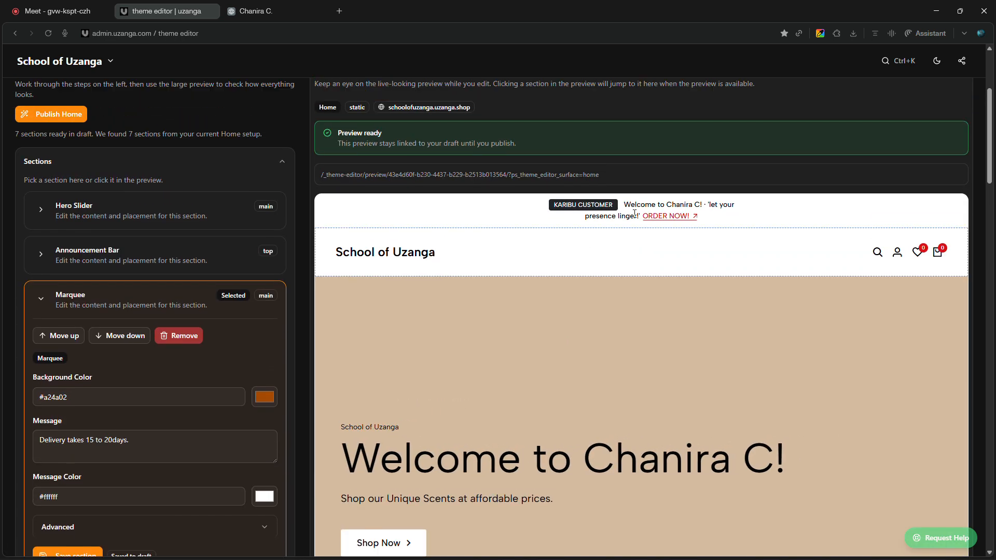
scroll(674, 316, down, 5)
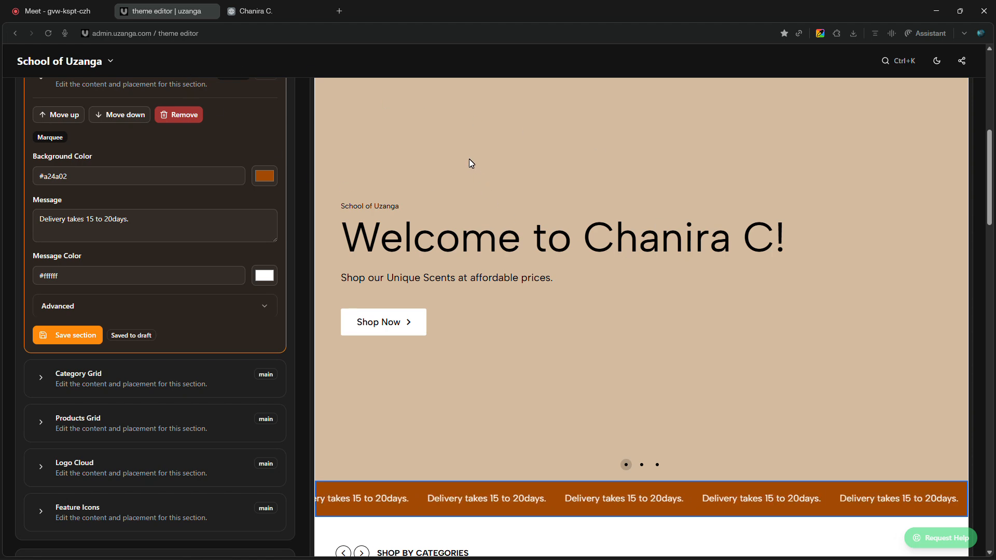
- Examine the Chanira C. site's hero slider, marquee and Shop by Categories section for comparison, and return to the theme editor
click(281, 9)
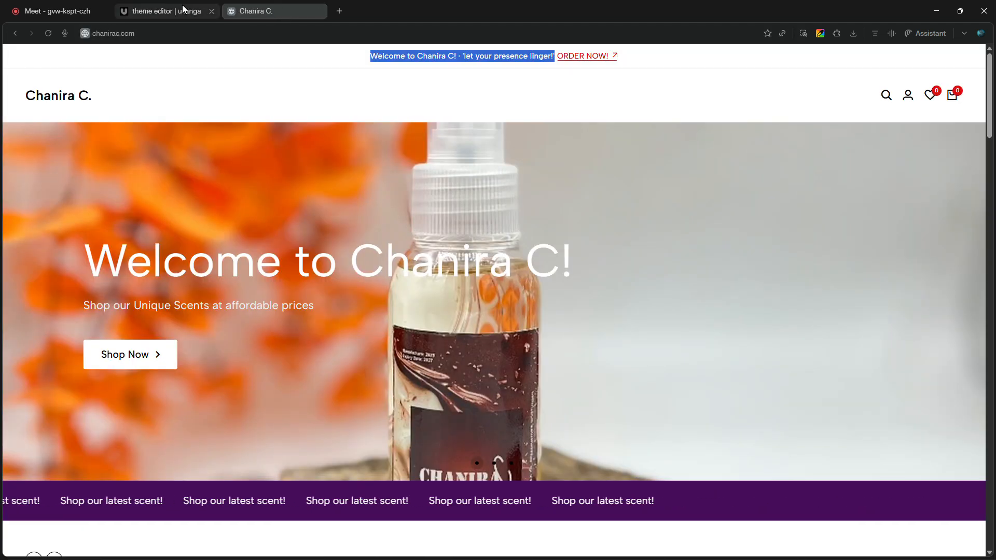
click(176, 9)
click(272, 13)
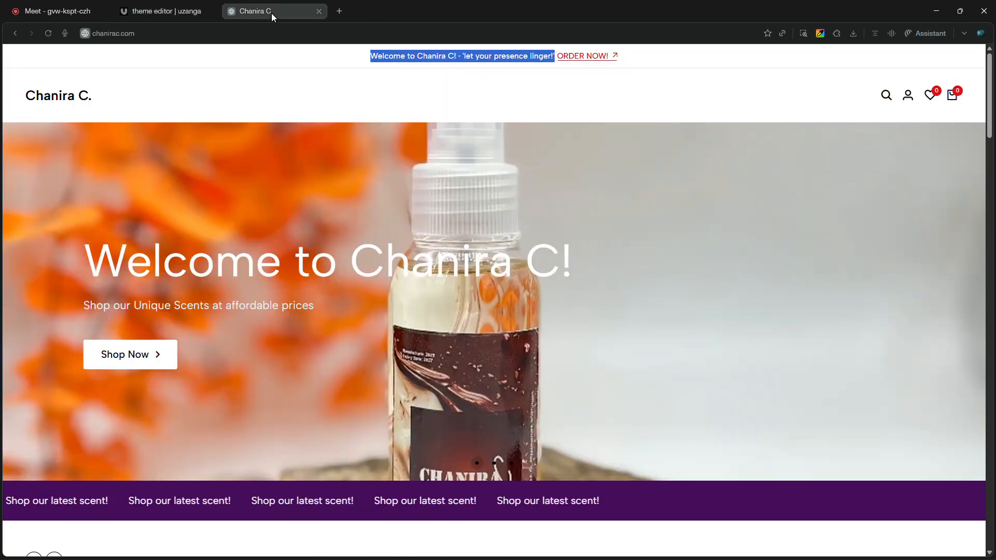
scroll(562, 287, down, 5)
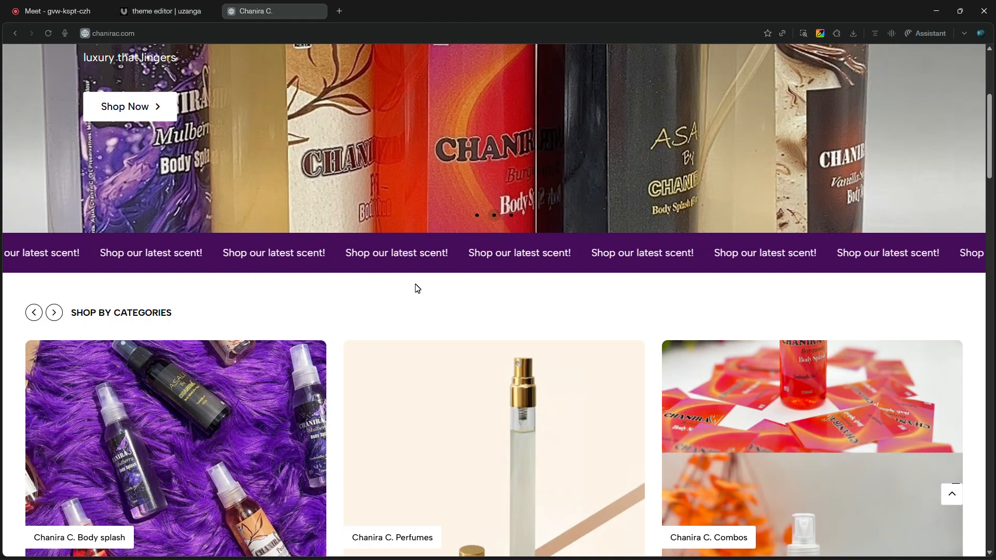
scroll(299, 329, up, 2)
scroll(556, 260, up, 3)
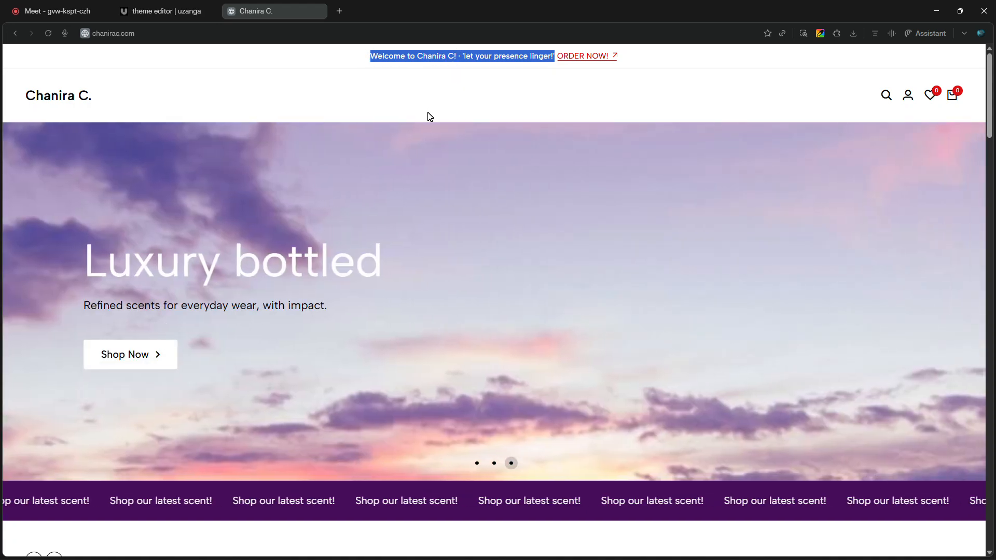
click(166, 11)
scroll(104, 335, down, 1)
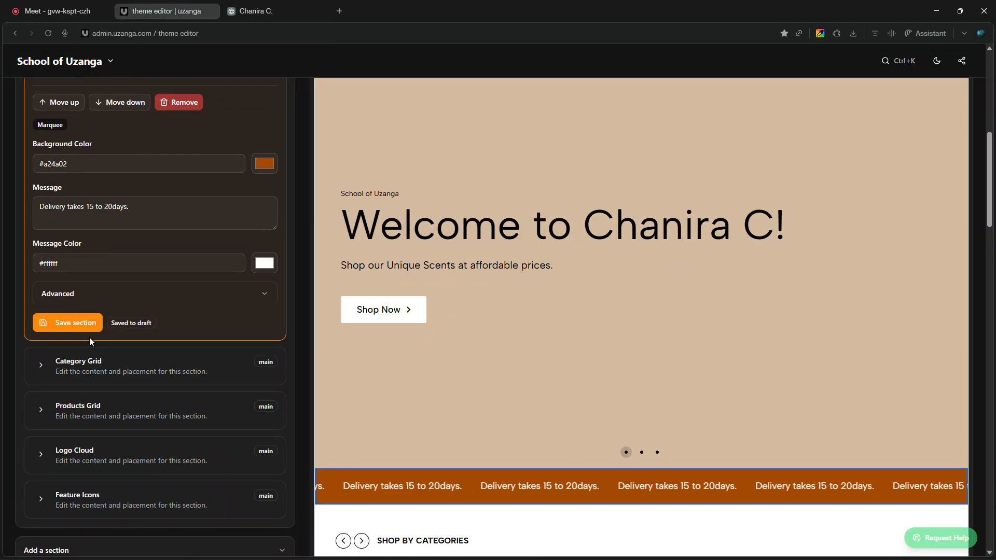
- Save the Marquee section to draft again and leave the theme editor for the Appearance overview page
click(84, 331)
scroll(138, 320, down, 4)
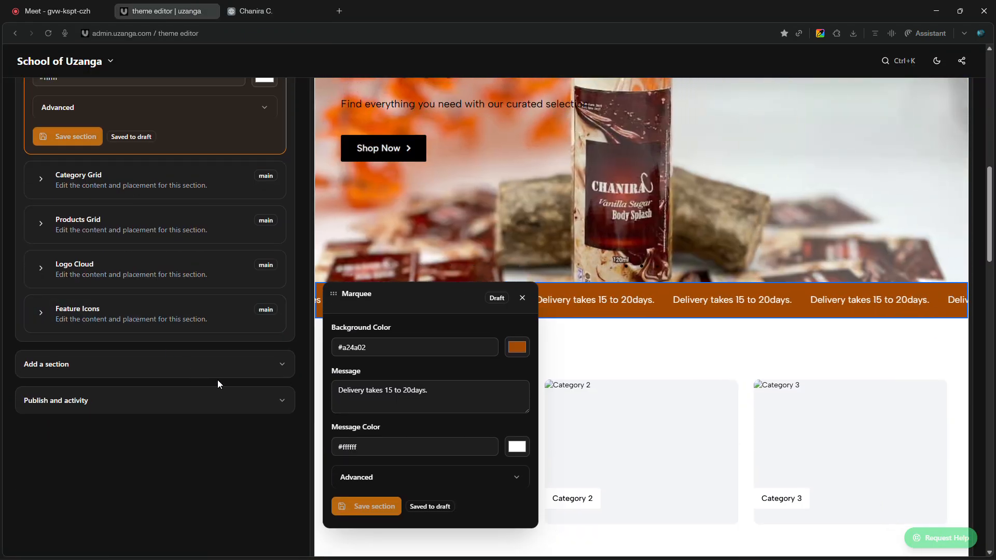
scroll(217, 380, up, 5)
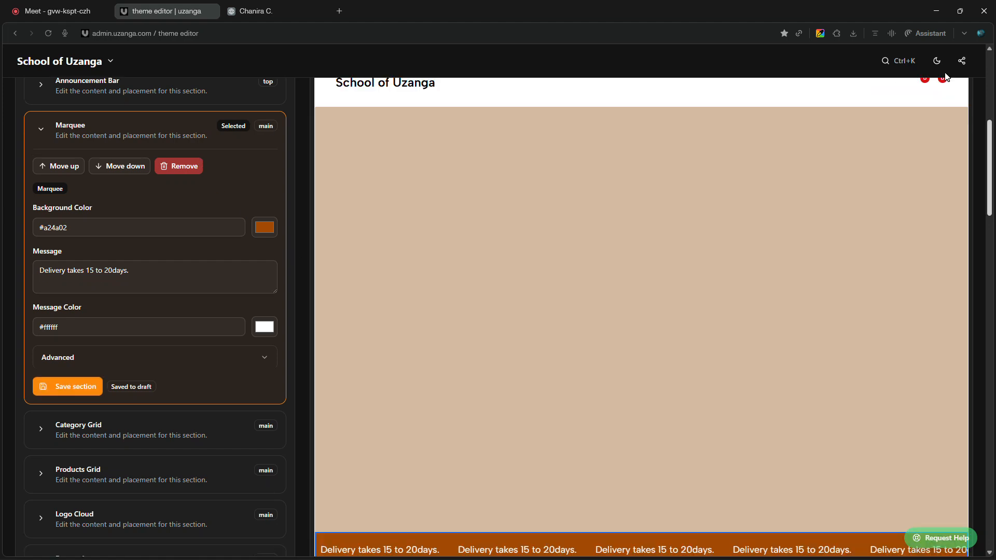
scroll(273, 195, up, 8)
scroll(272, 195, up, 4)
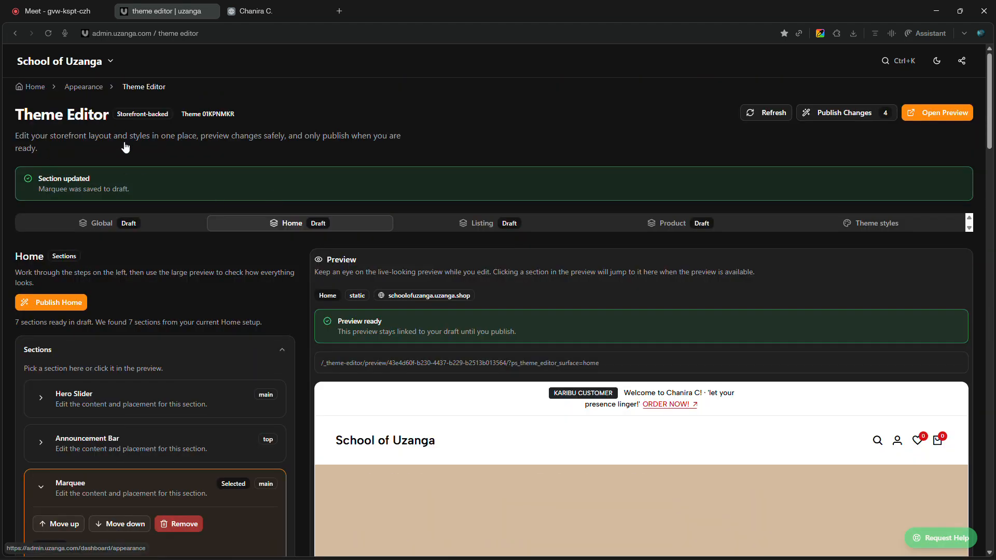
click(84, 86)
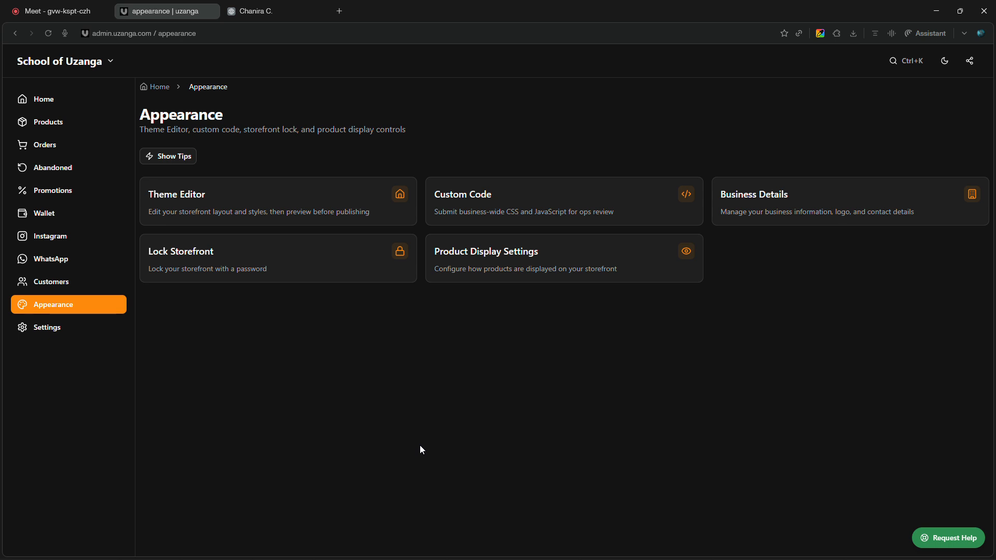
- Switch to the Google Meet call, choose to stay in the call, and return to the Uzanga Appearance page
key(ctrl+shift+Tab)
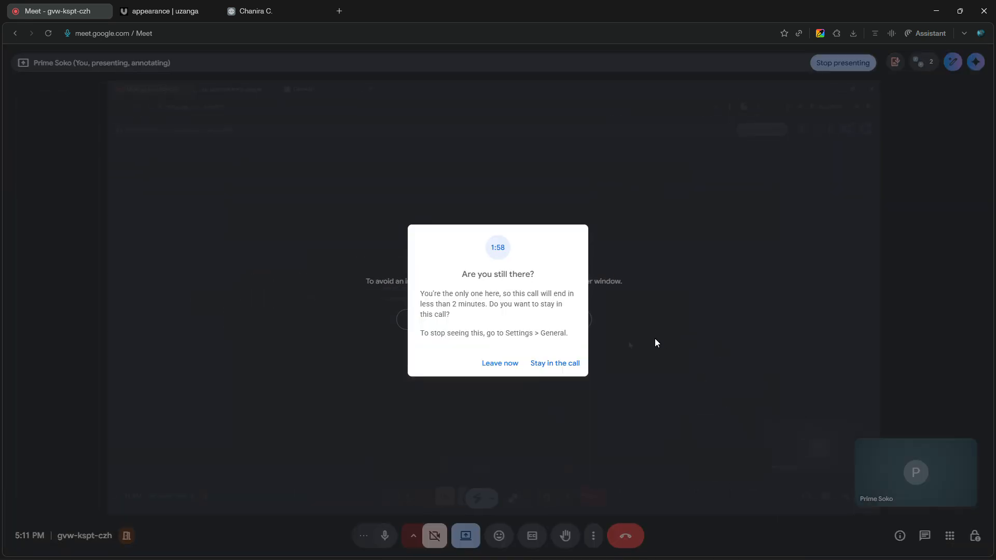
click(544, 365)
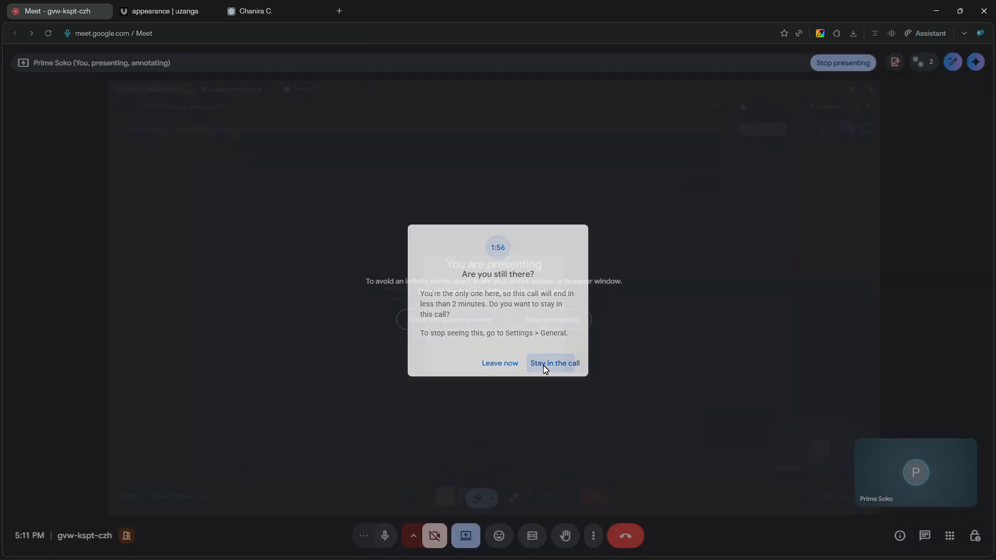
click(150, 13)
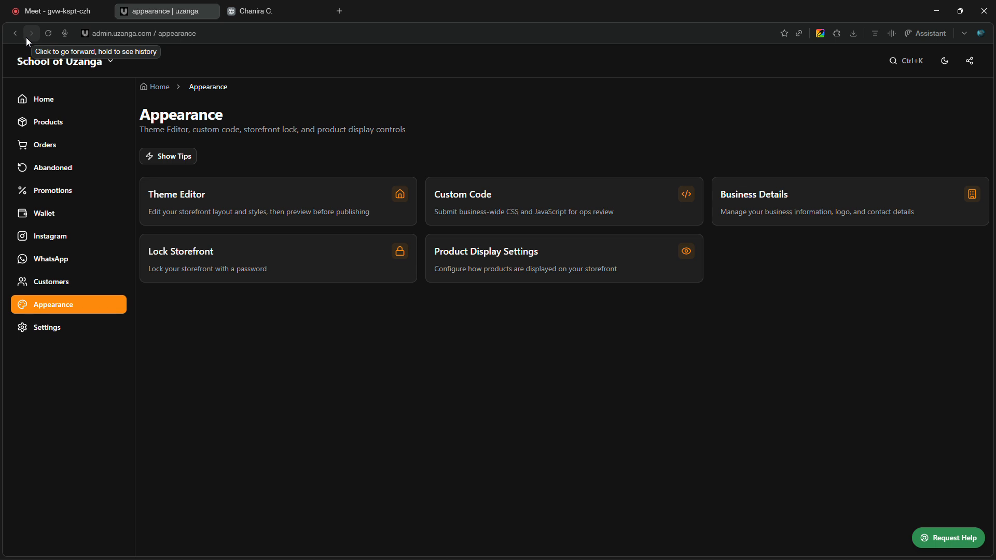
- Switch back to the Google Meet call from the Appearance page
click(50, 12)
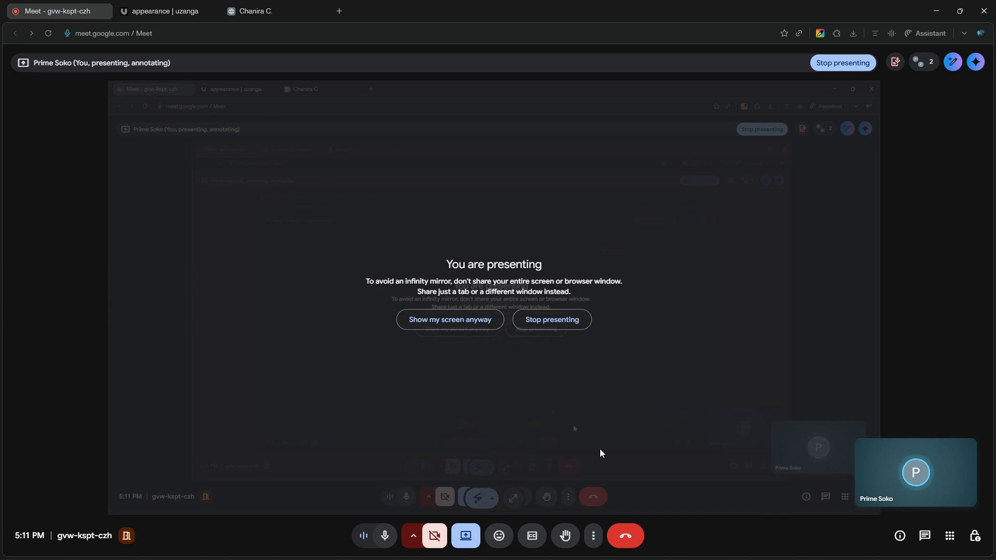